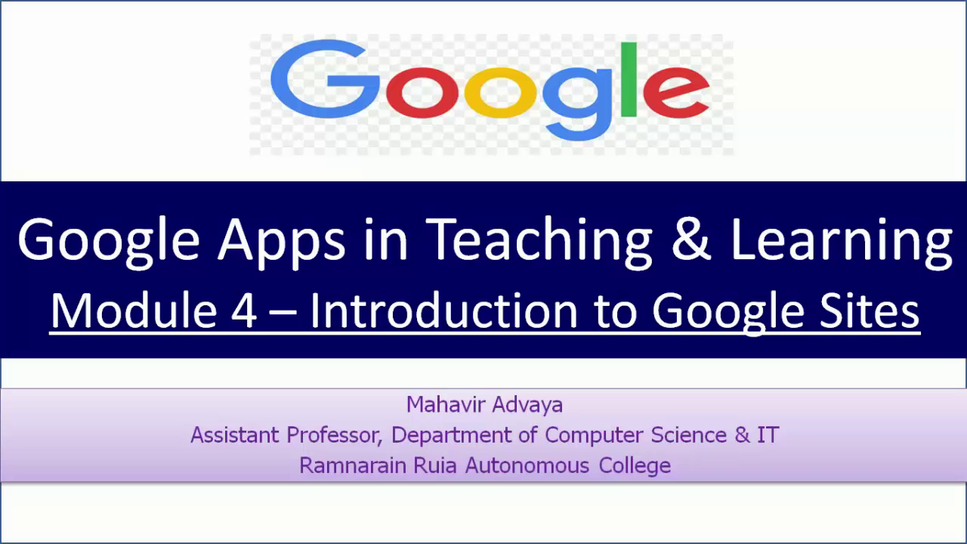
- Switch away from the PowerPoint title slide using Alt+Tab
{"action": "key", "text": "alt+Tab"}
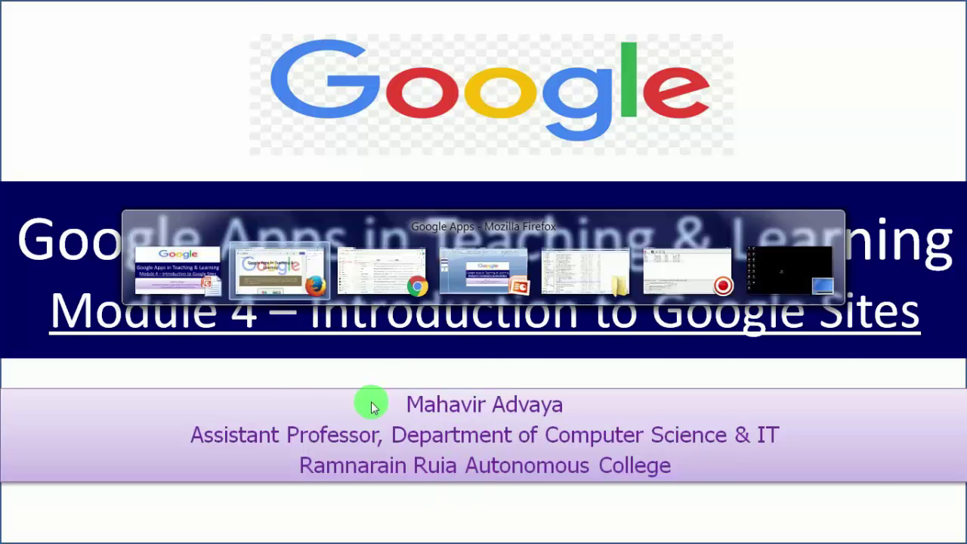
- Bring the Google Apps site editor forward, browse the Insert items, then show the Pages list
{"action": "left_click", "coordinate": [287, 277]}
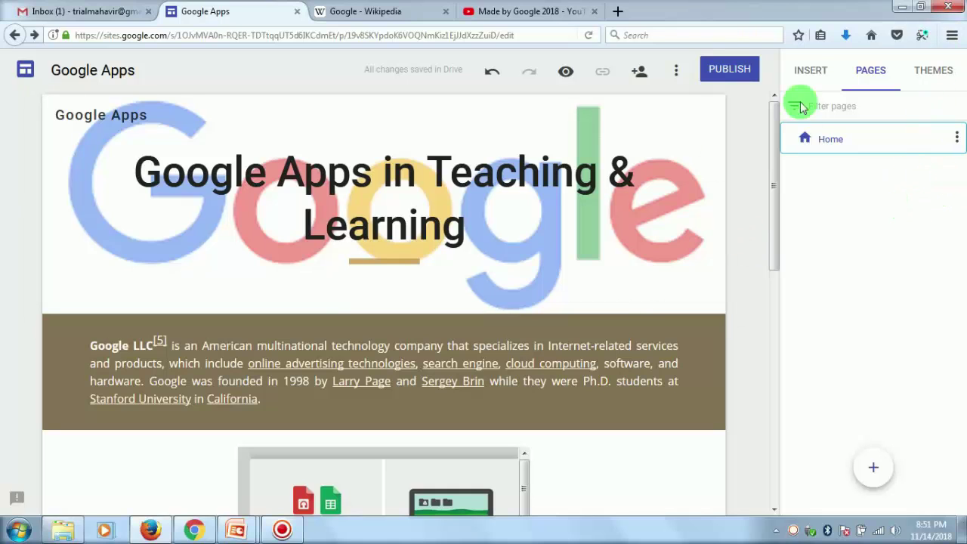
{"action": "left_click", "coordinate": [801, 74]}
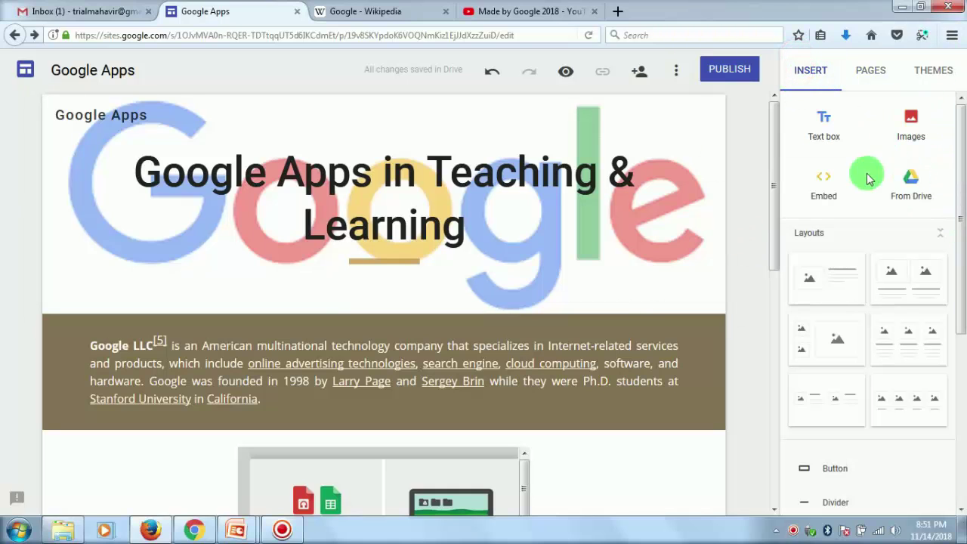
{"action": "scroll", "coordinate": [887, 166], "scroll_direction": "down", "scroll_amount": 4}
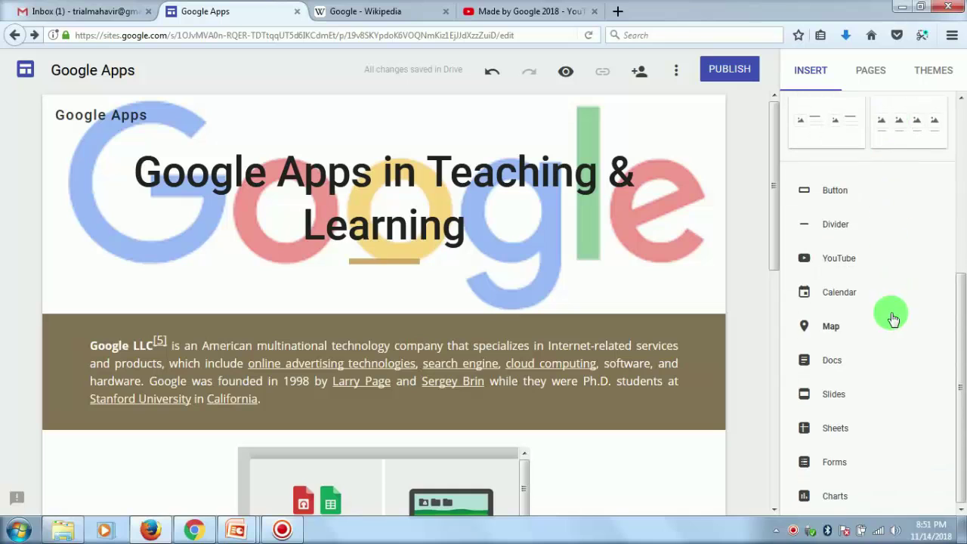
{"action": "scroll", "coordinate": [894, 312], "scroll_direction": "up", "scroll_amount": 4}
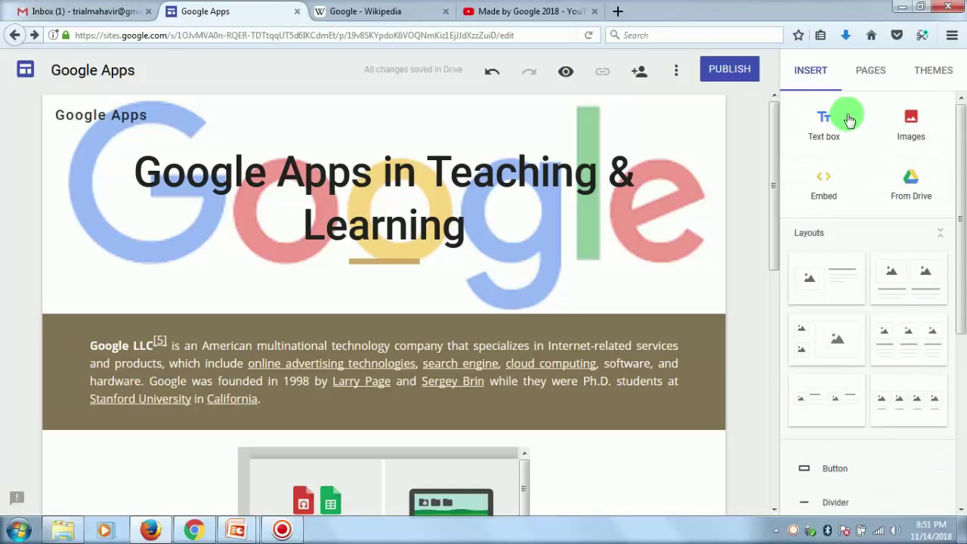
{"action": "scroll", "coordinate": [888, 340], "scroll_direction": "down", "scroll_amount": 4}
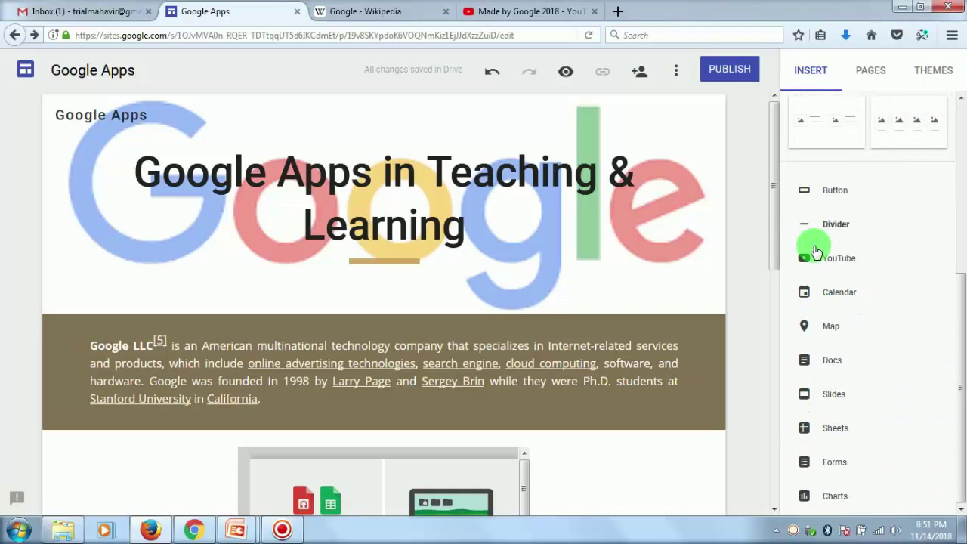
{"action": "scroll", "coordinate": [870, 361], "scroll_direction": "up", "scroll_amount": 4}
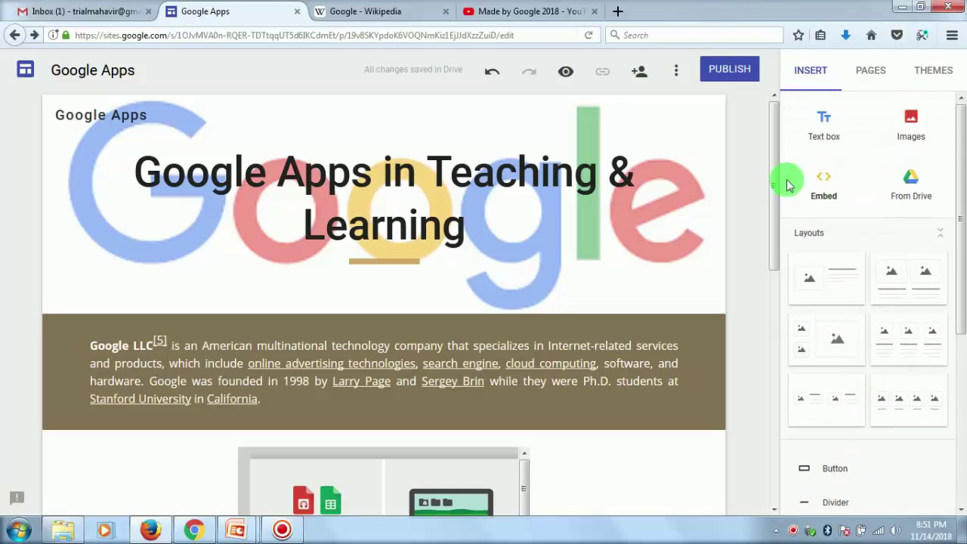
{"action": "left_click", "coordinate": [879, 75]}
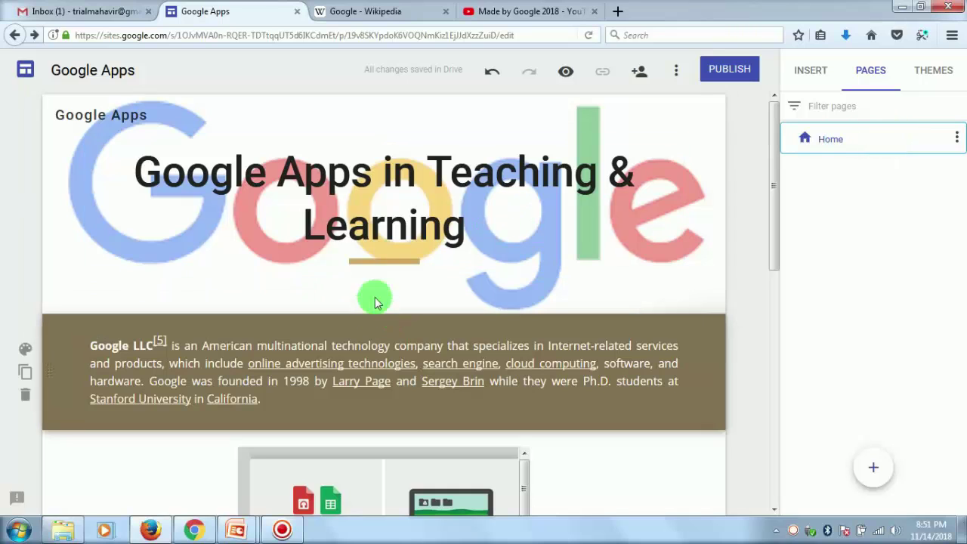
{"action": "mouse_move", "coordinate": [355, 312]}
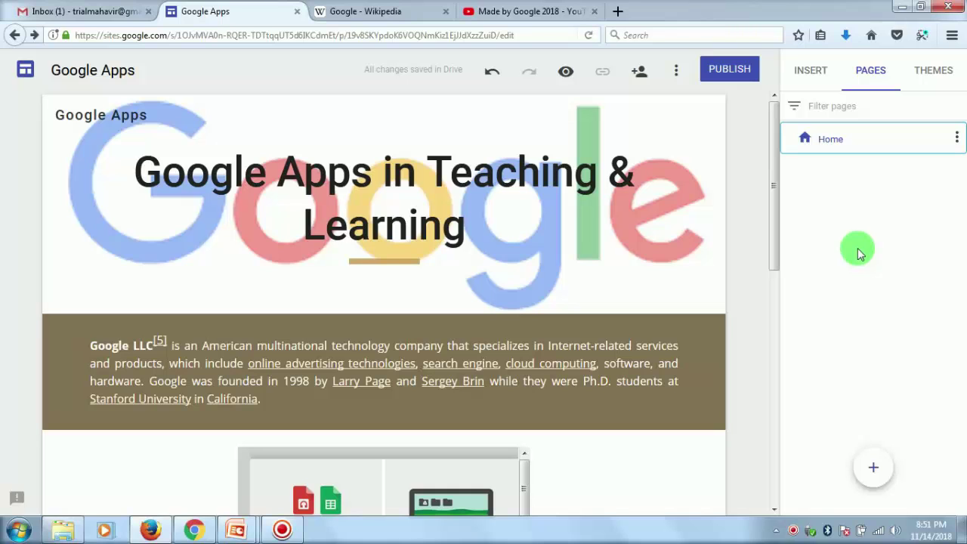
{"action": "mouse_move", "coordinate": [881, 474]}
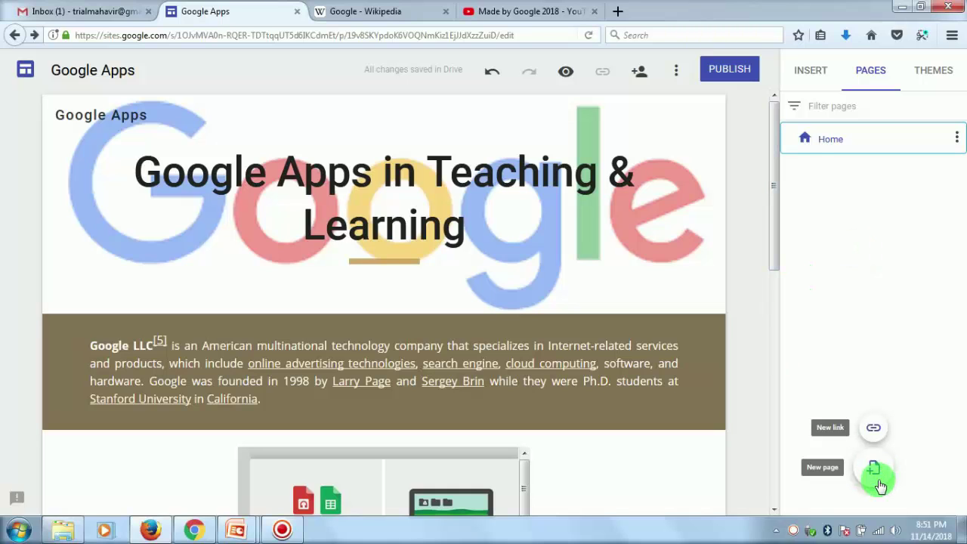
- Create a new site page named 'Module 1'
{"action": "left_click", "coordinate": [876, 473]}
{"action": "type", "text": "Module 1"}
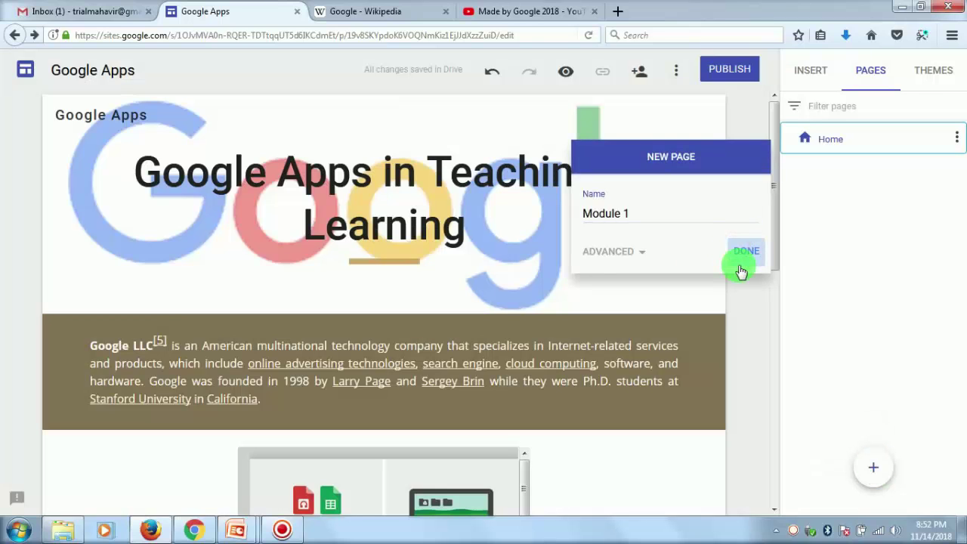
{"action": "left_click", "coordinate": [739, 265]}
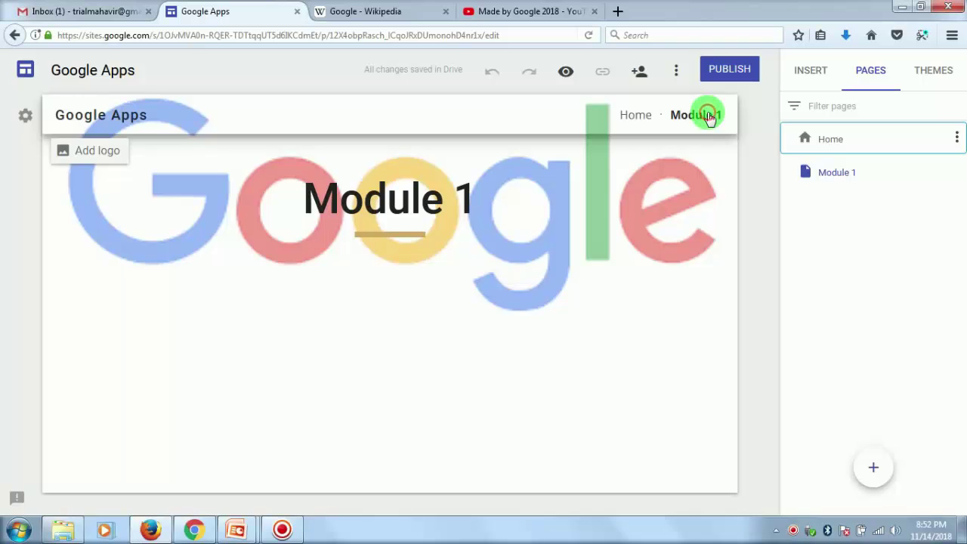
- Retitle the page header 'Module 1- Introduction to Google' and widen the title box on both sides
{"action": "left_click", "coordinate": [481, 217]}
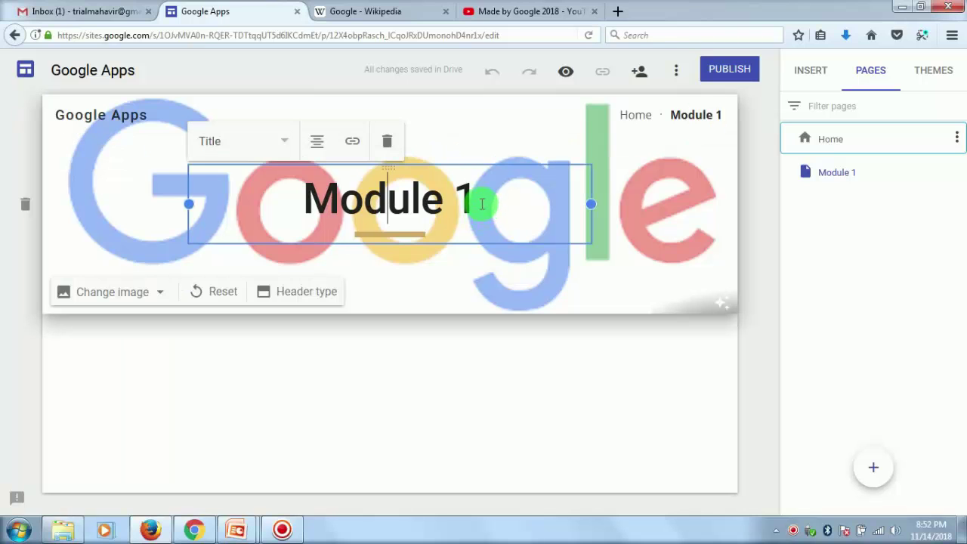
{"action": "type", "text": "1- "}
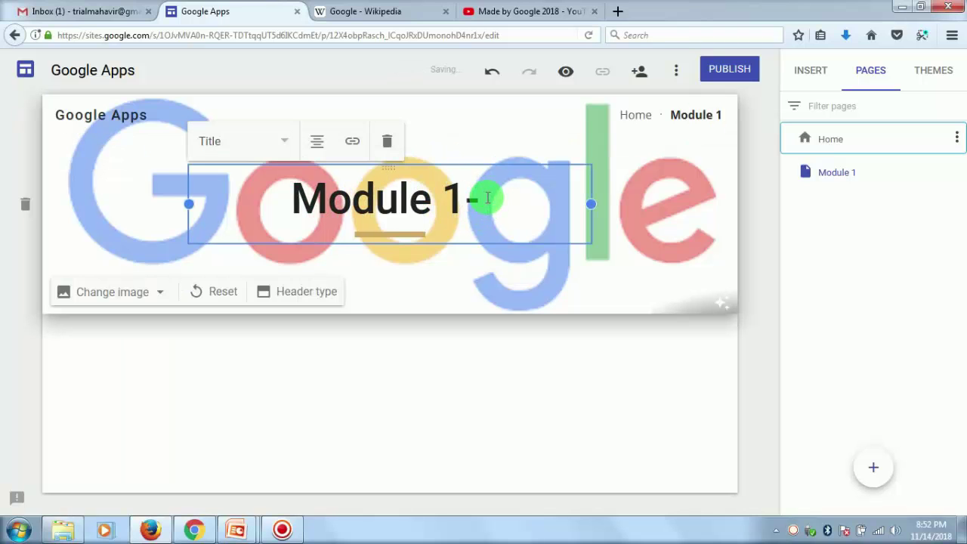
{"action": "type", "text": "Introduction to Google"}
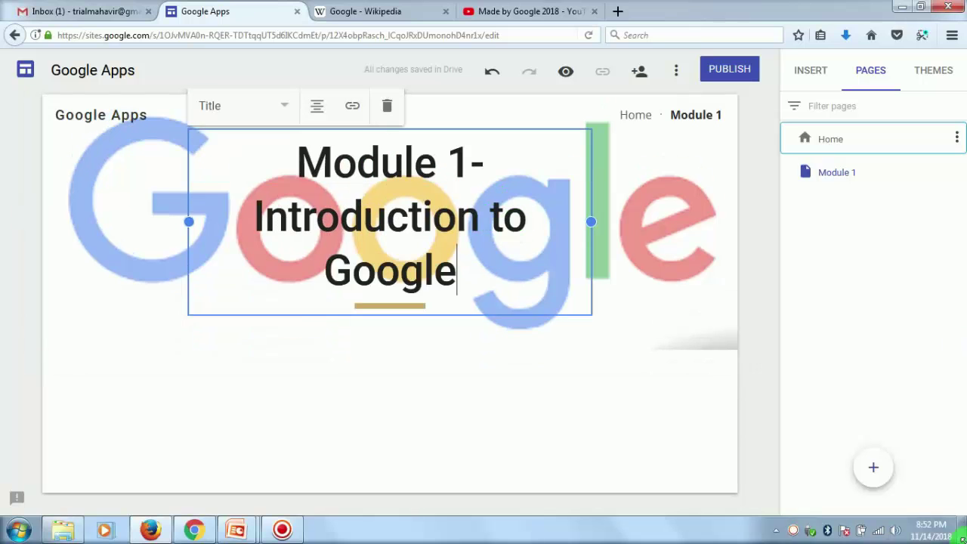
{"action": "left_click_drag", "start_coordinate": [593, 219], "coordinate": [707, 220]}
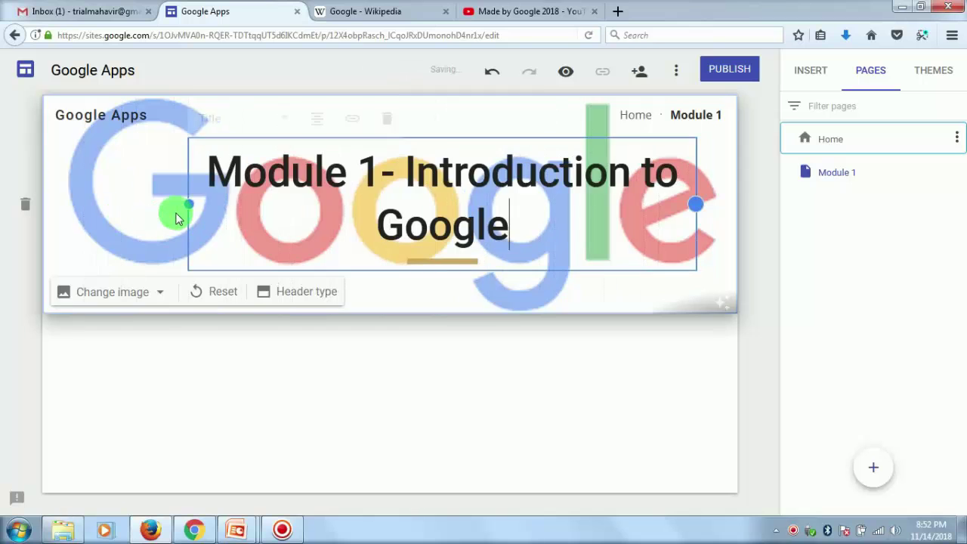
{"action": "left_click_drag", "start_coordinate": [188, 201], "coordinate": [68, 181]}
{"action": "left_click", "coordinate": [628, 238]}
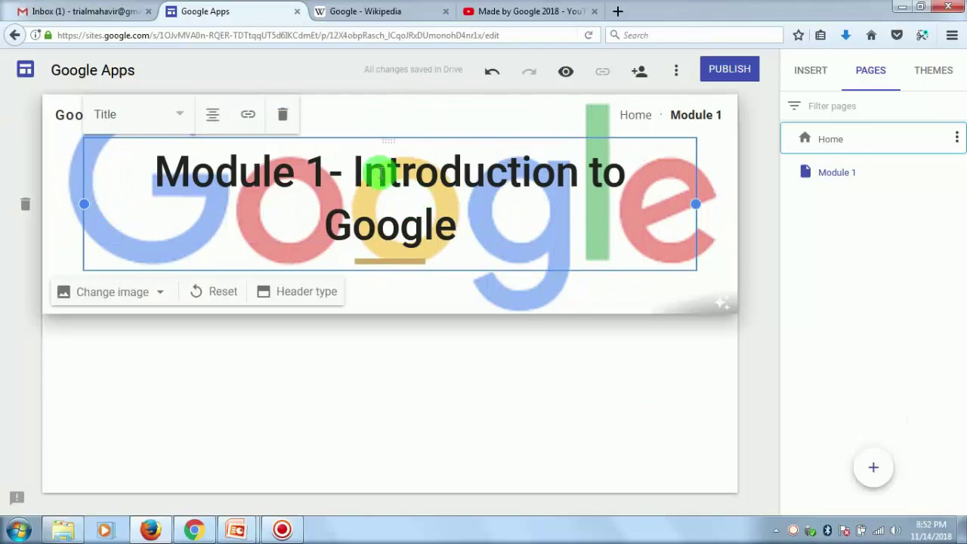
{"action": "left_click", "coordinate": [354, 171]}
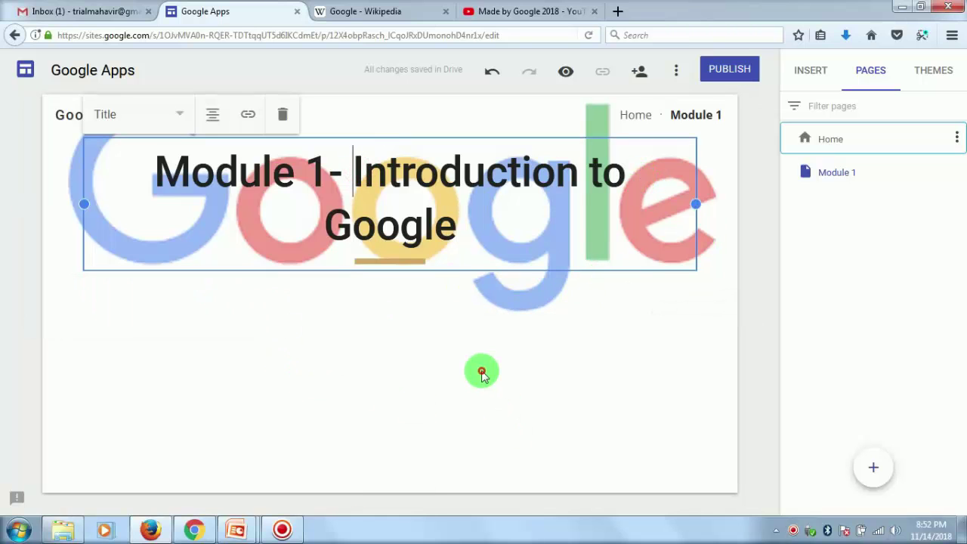
{"action": "left_click", "coordinate": [480, 374]}
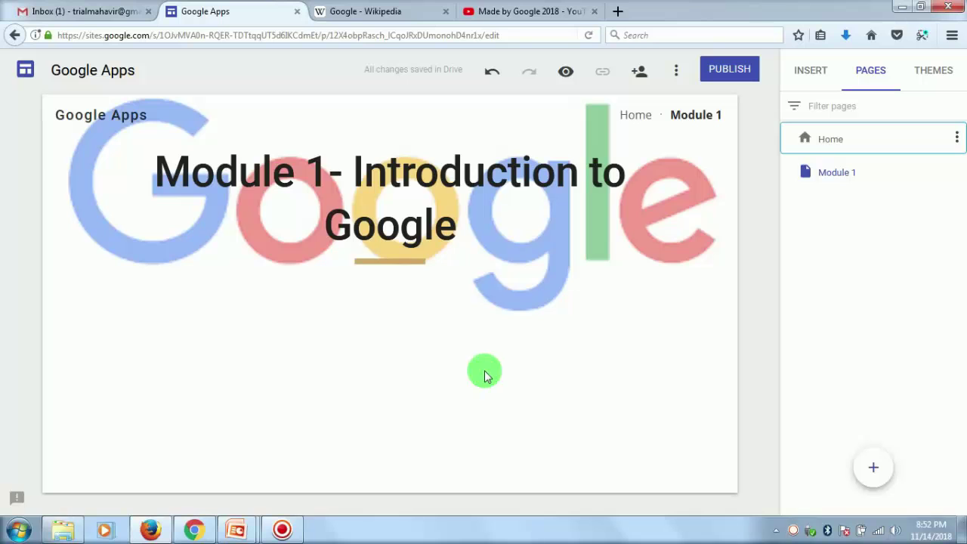
{"action": "left_click", "coordinate": [833, 168]}
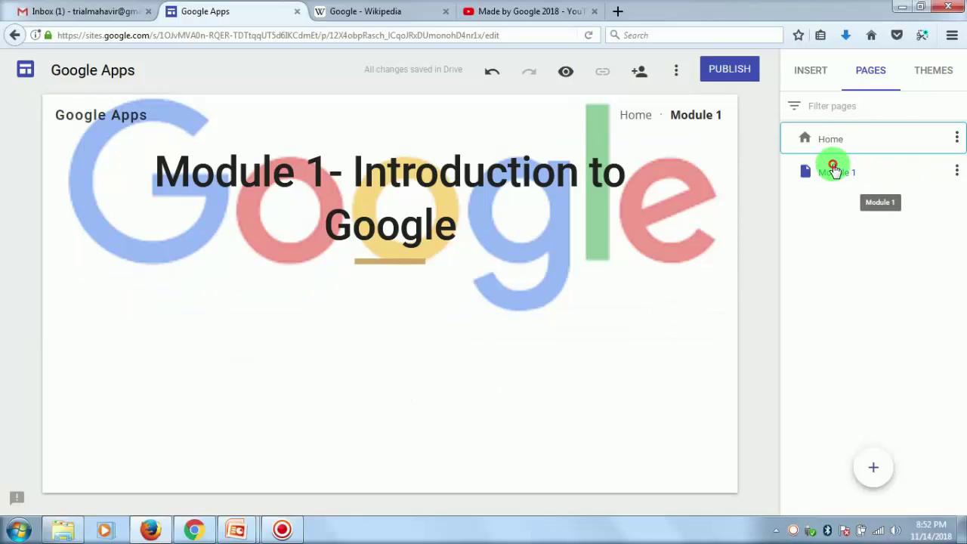
{"action": "left_click", "coordinate": [421, 371]}
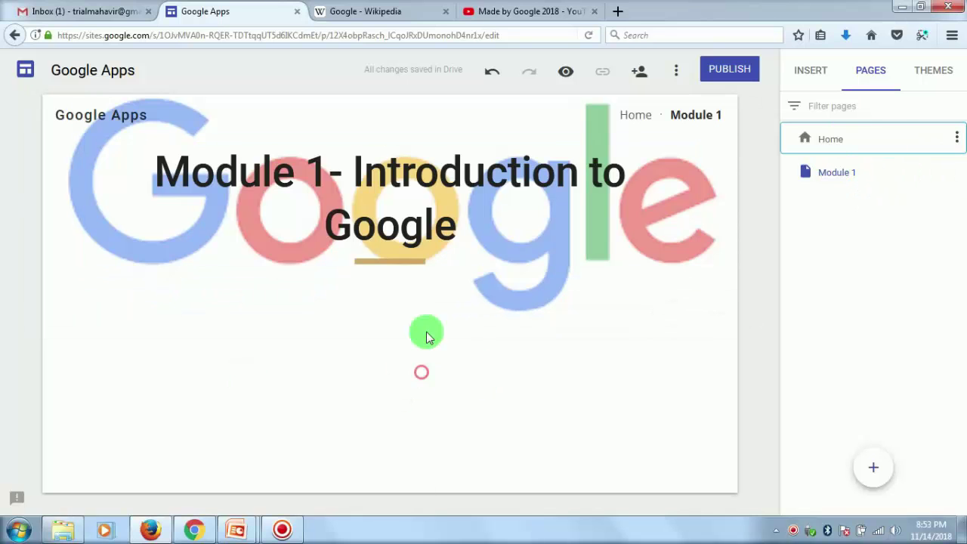
- Insert an image-and-text section and choose YouTube for its image placeholder
{"action": "left_click", "coordinate": [809, 69]}
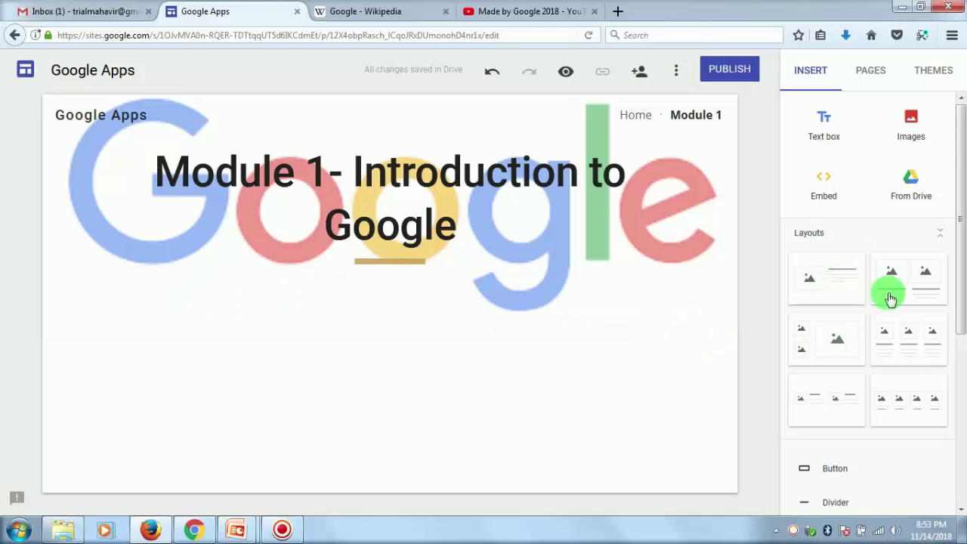
{"action": "left_click", "coordinate": [841, 279]}
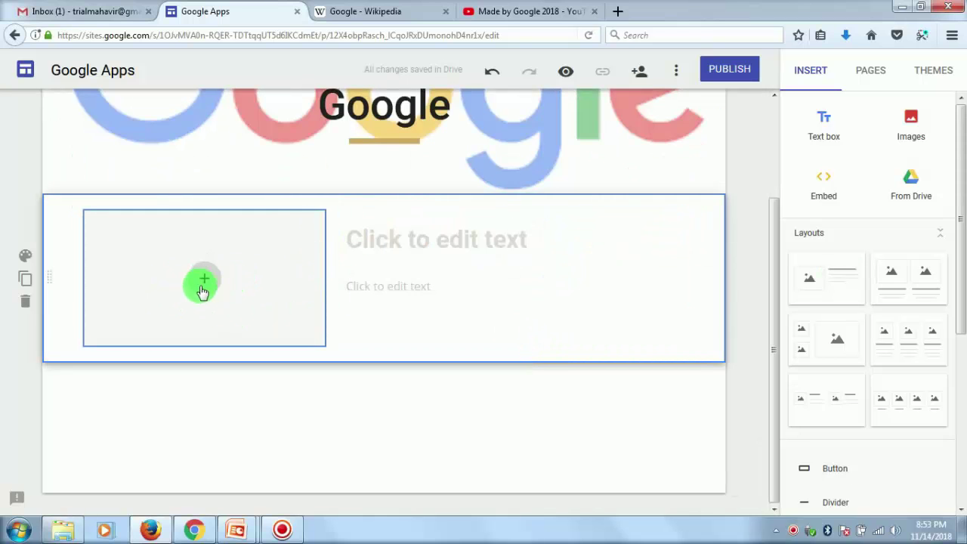
{"action": "scroll", "coordinate": [396, 182], "scroll_direction": "up", "scroll_amount": 2}
{"action": "scroll", "coordinate": [454, 189], "scroll_direction": "down", "scroll_amount": 2}
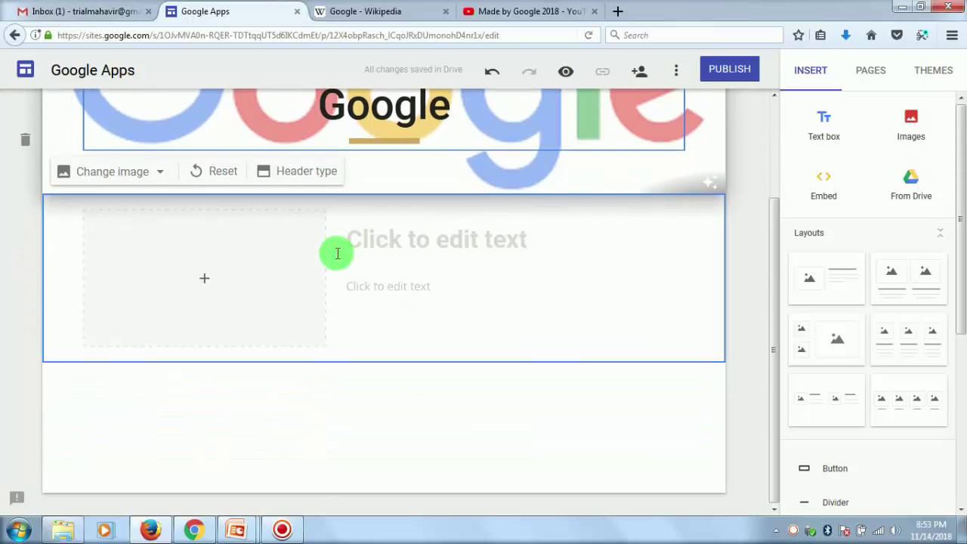
{"action": "left_click", "coordinate": [199, 288]}
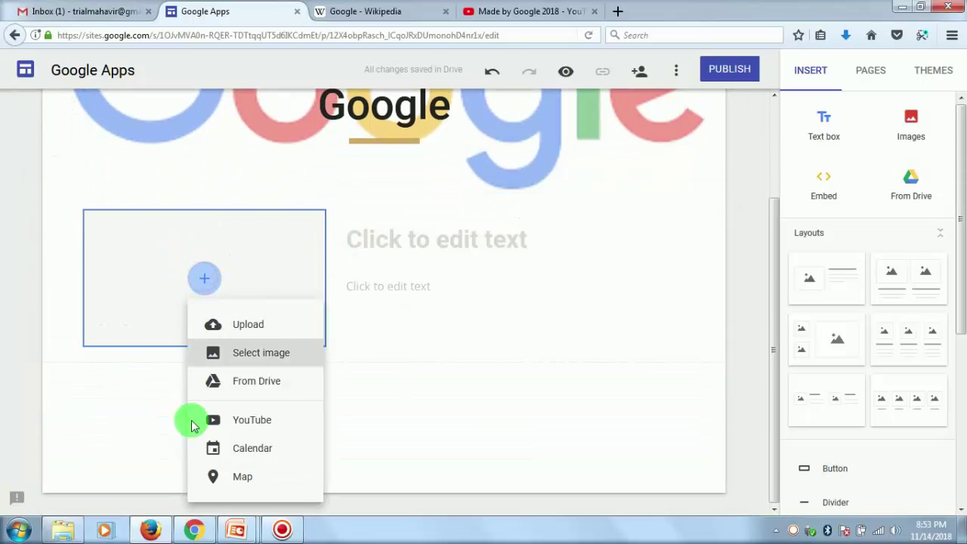
{"action": "left_click", "coordinate": [260, 419]}
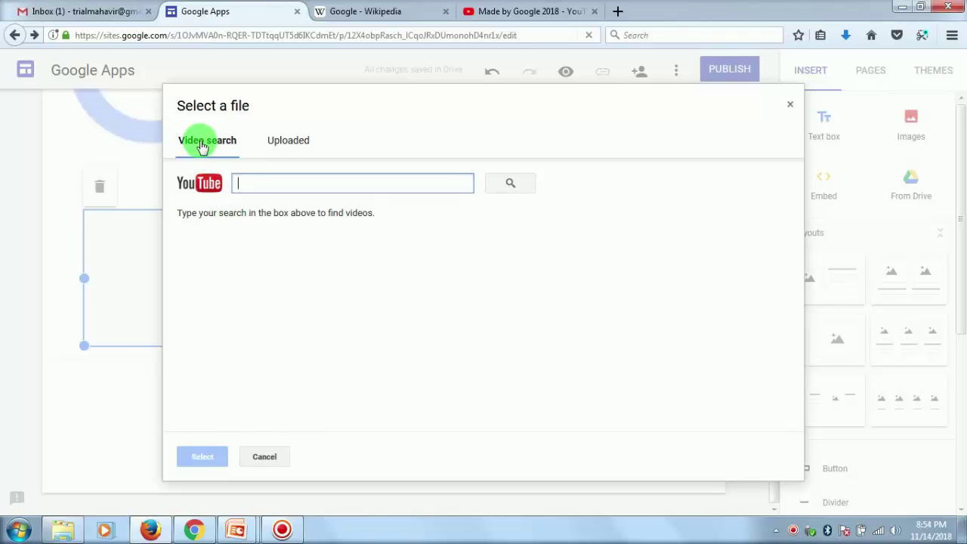
- Embed the uploaded '6 0 Other Google Apps' video in the placeholder and select it
{"action": "left_click", "coordinate": [335, 186]}
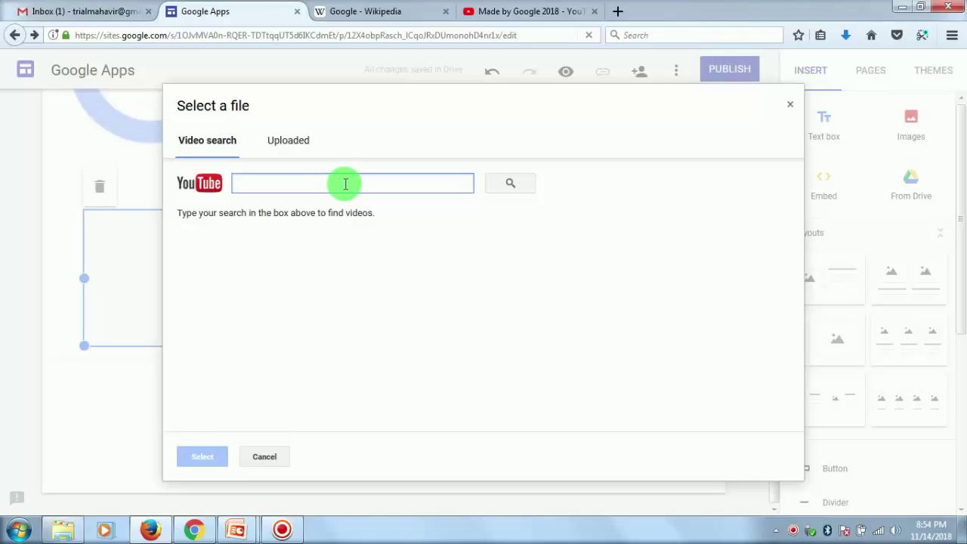
{"action": "left_click", "coordinate": [293, 143]}
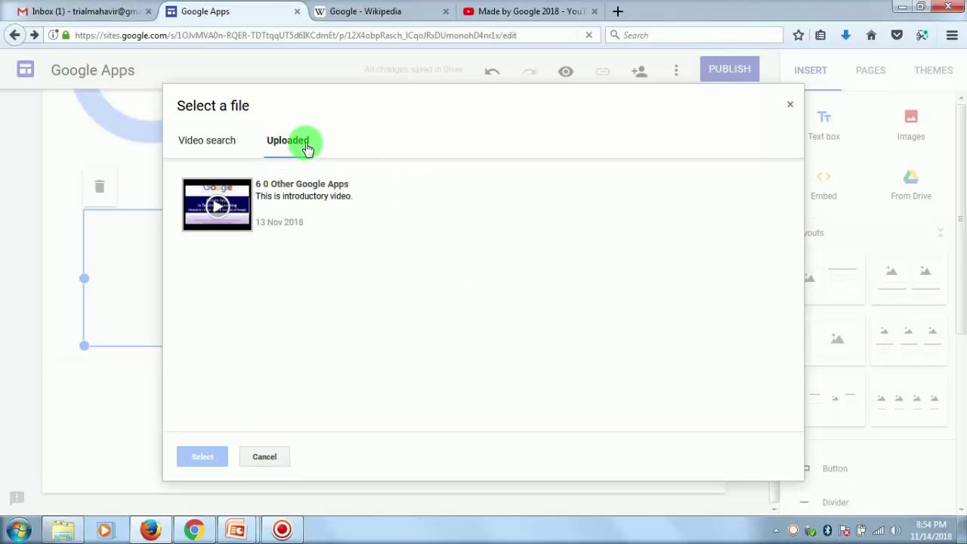
{"action": "left_click", "coordinate": [268, 202]}
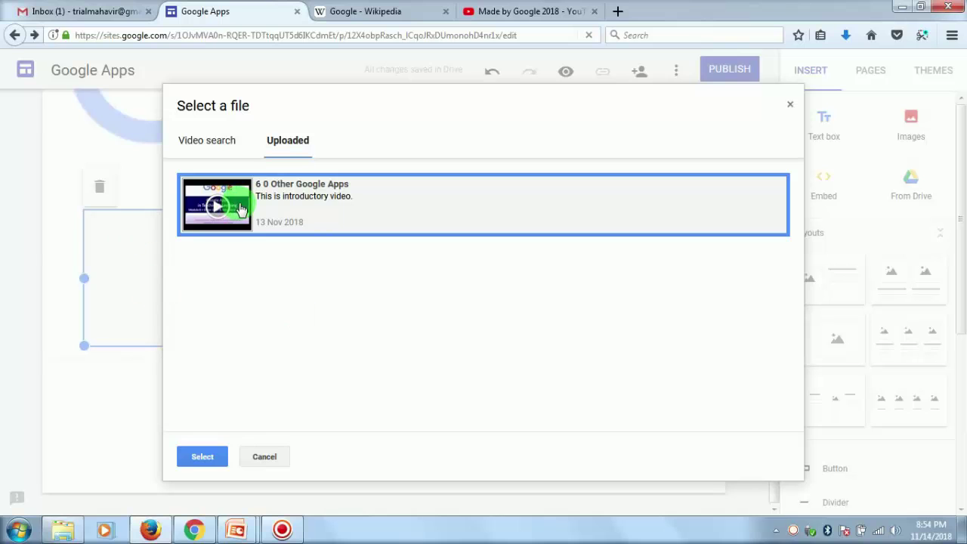
{"action": "left_click", "coordinate": [193, 458]}
{"action": "scroll", "coordinate": [250, 291], "scroll_direction": "up", "scroll_amount": 1}
{"action": "left_click", "coordinate": [254, 298]}
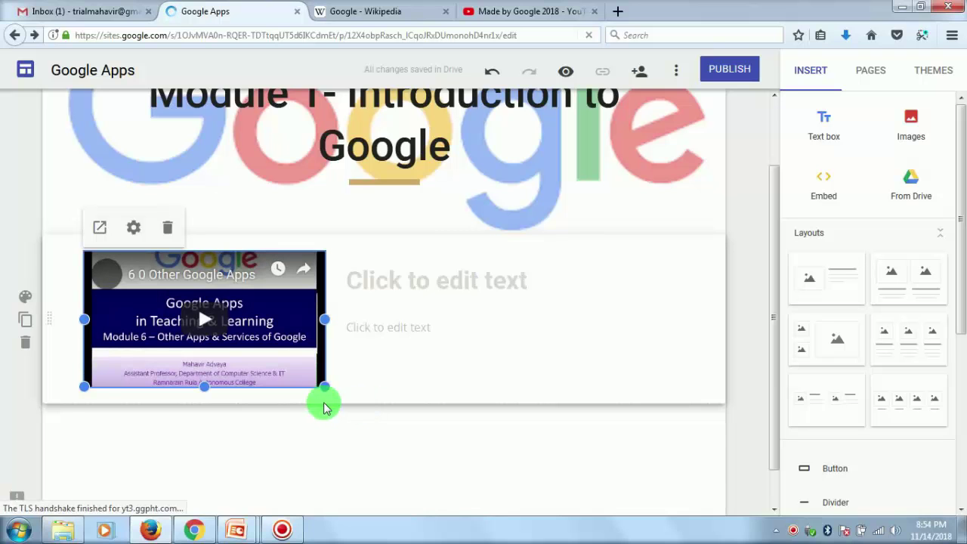
- Enlarge the video and add a centre-aligned 'Other Apps & Services' title beside it
{"action": "left_click_drag", "start_coordinate": [326, 398], "coordinate": [402, 507]}
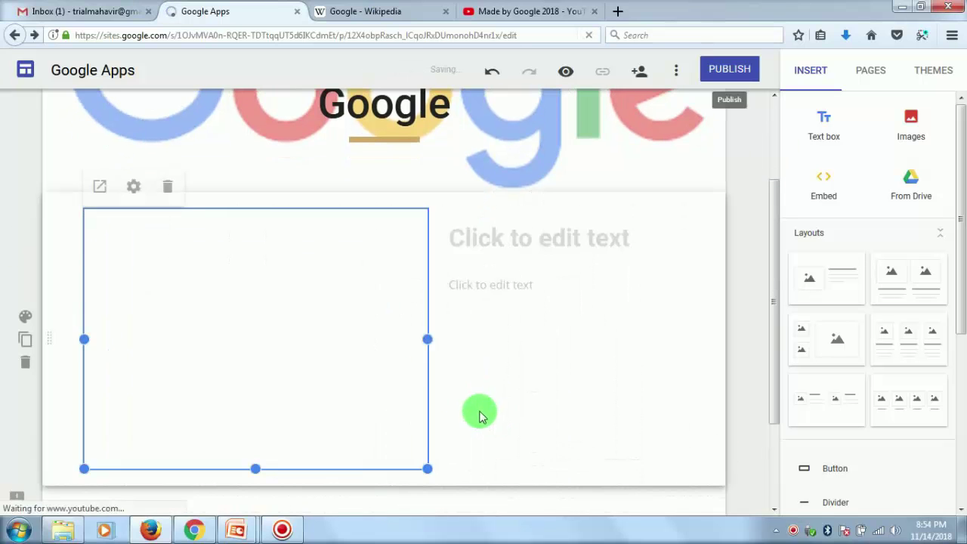
{"action": "left_click", "coordinate": [521, 242]}
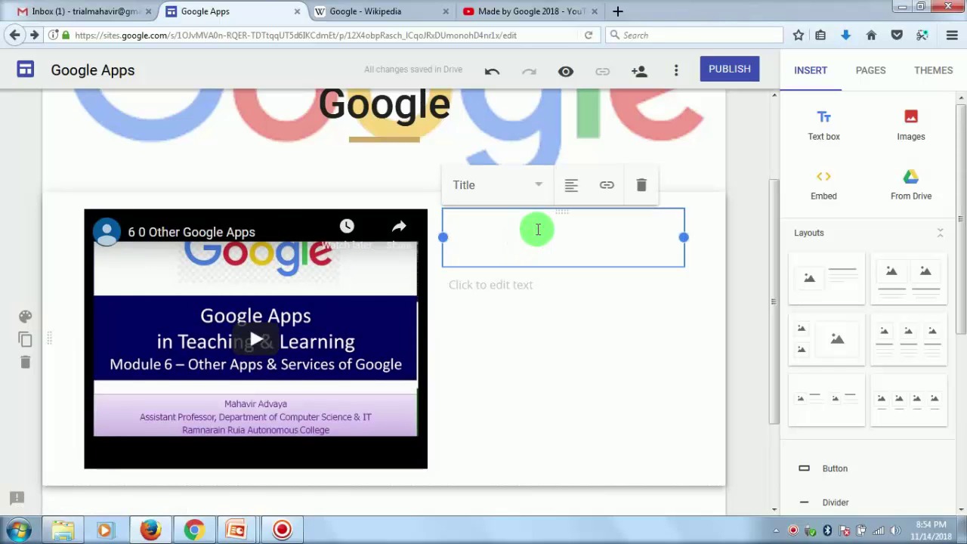
{"action": "type", "text": "Other Apps & Service"}
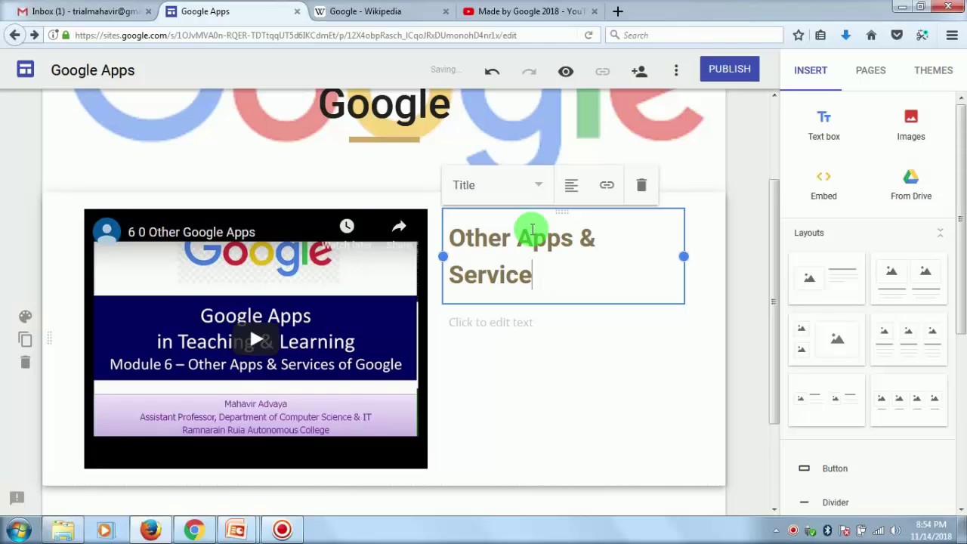
{"action": "type", "text": "s"}
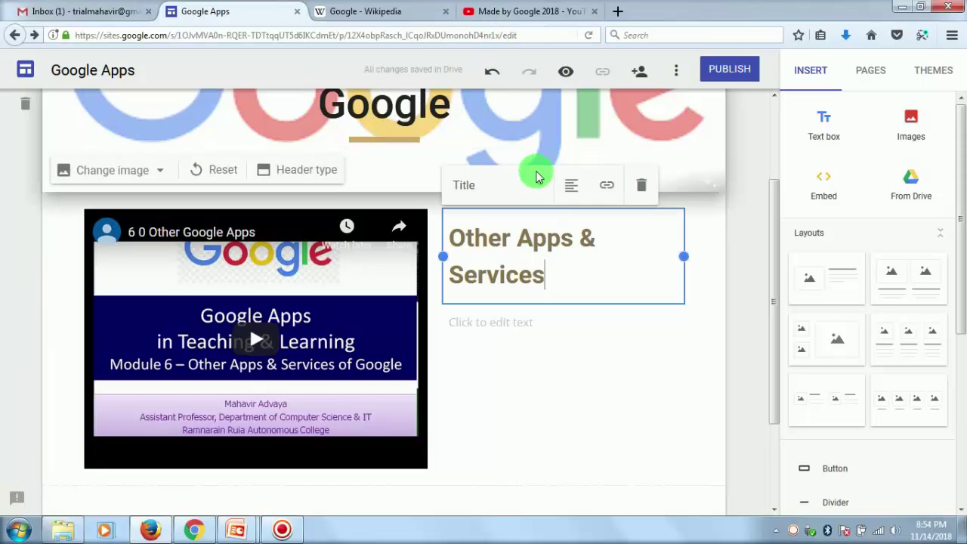
{"action": "left_click", "coordinate": [565, 185]}
{"action": "left_click", "coordinate": [568, 189]}
{"action": "left_click", "coordinate": [572, 290]}
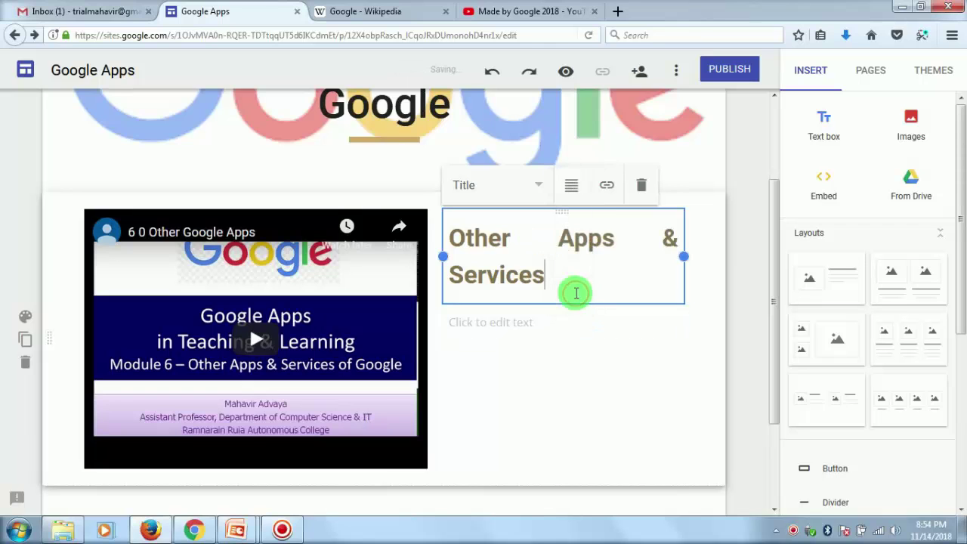
{"action": "left_click", "coordinate": [577, 187]}
{"action": "left_click", "coordinate": [573, 185]}
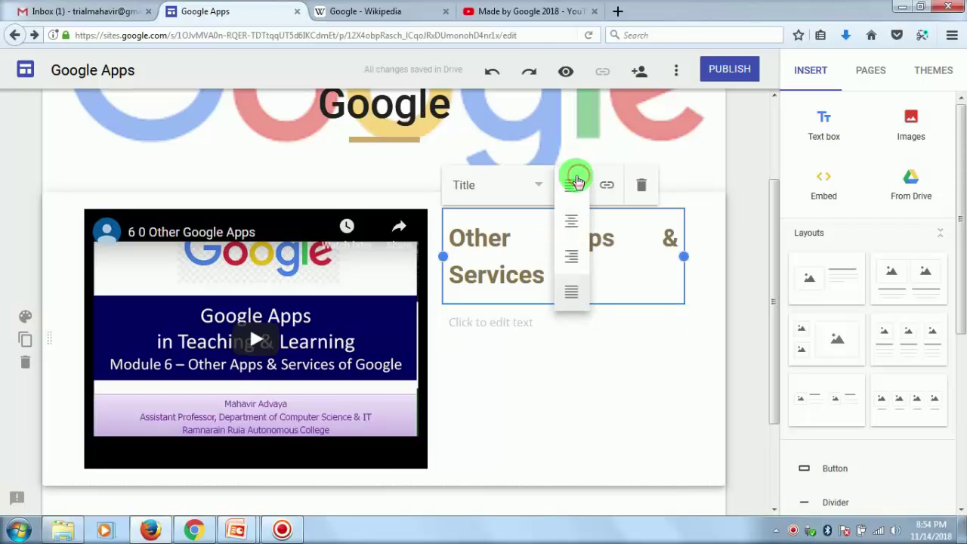
{"action": "left_click", "coordinate": [568, 187]}
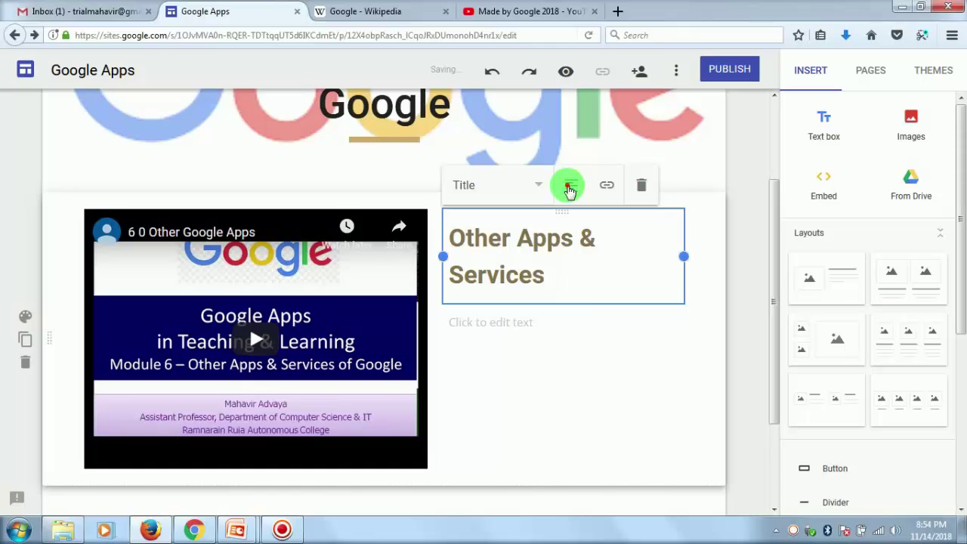
{"action": "left_click", "coordinate": [568, 187]}
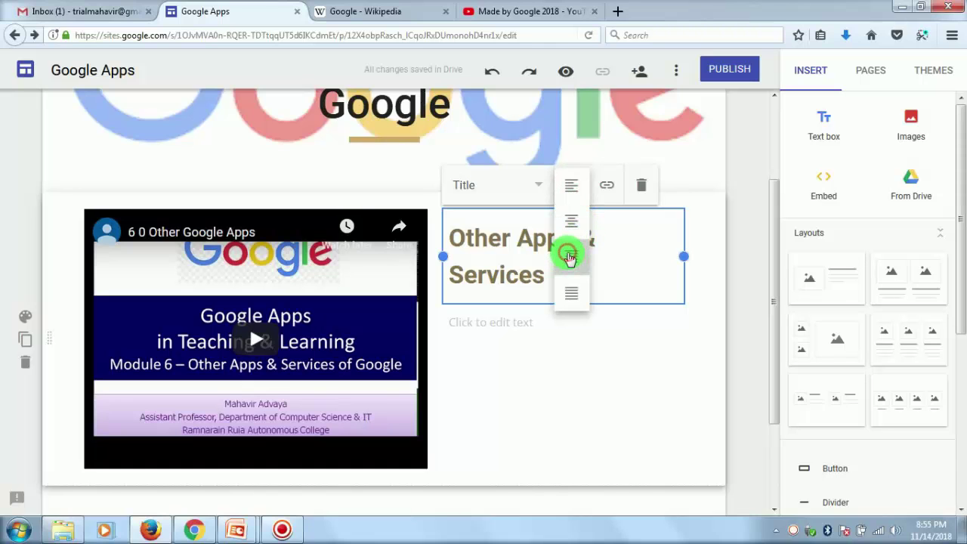
{"action": "left_click", "coordinate": [569, 257]}
{"action": "left_click", "coordinate": [571, 187]}
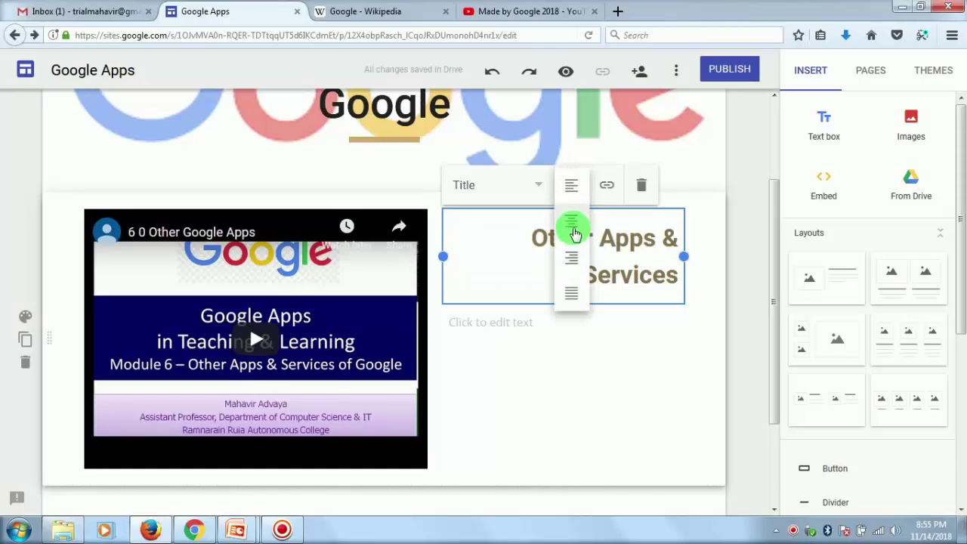
{"action": "left_click", "coordinate": [573, 227]}
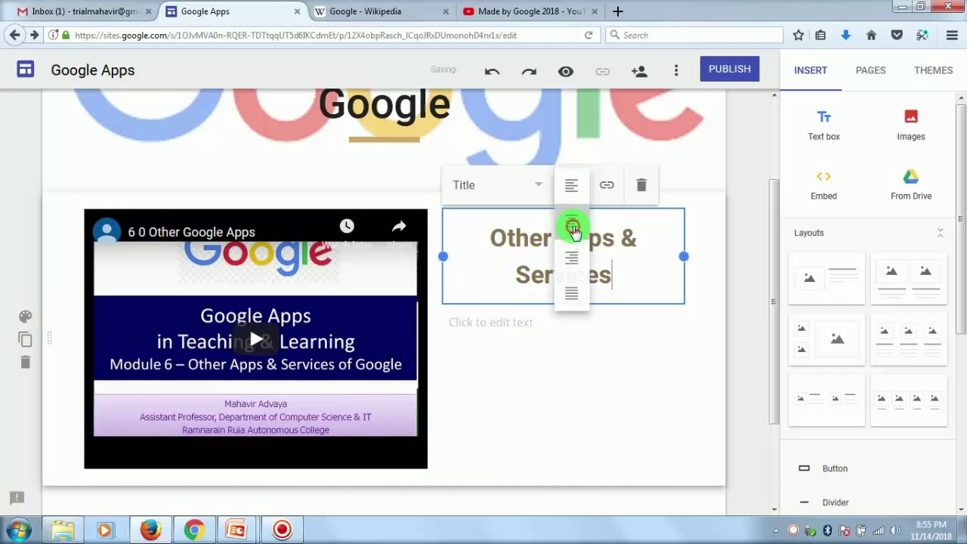
- Add the description 'This video describes about the other apps offered by Go…', then go to Home
{"action": "left_click", "coordinate": [517, 320]}
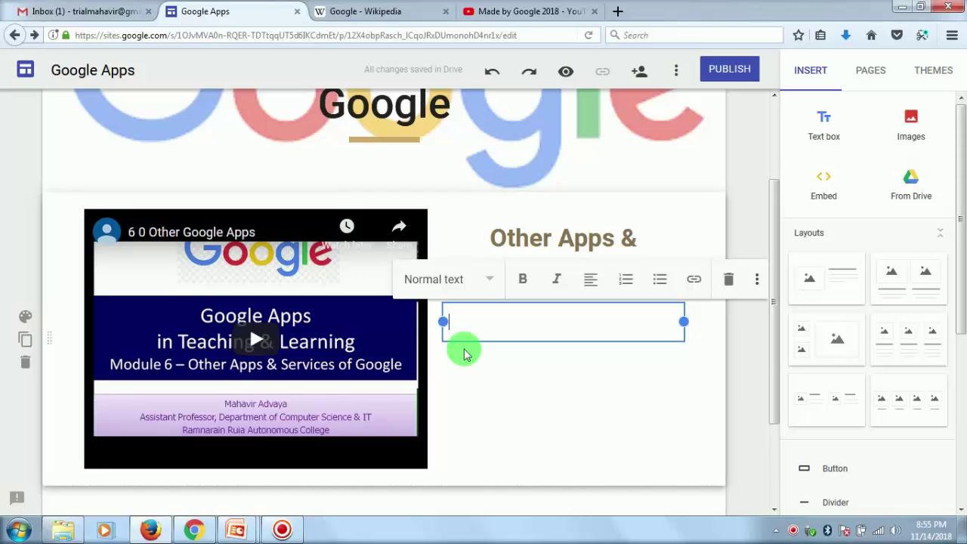
{"action": "type", "text": "This vide"}
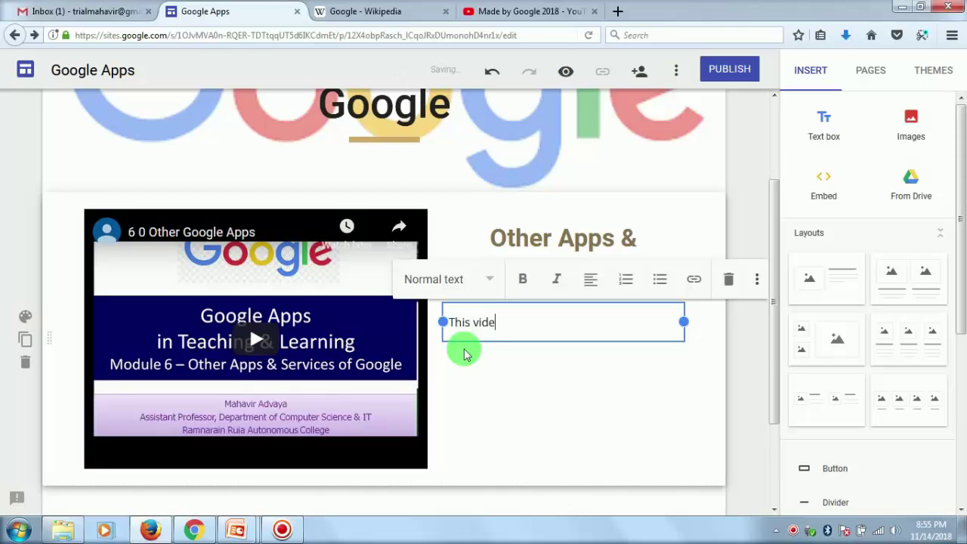
{"action": "type", "text": "o describes about the other apps offered by Google."}
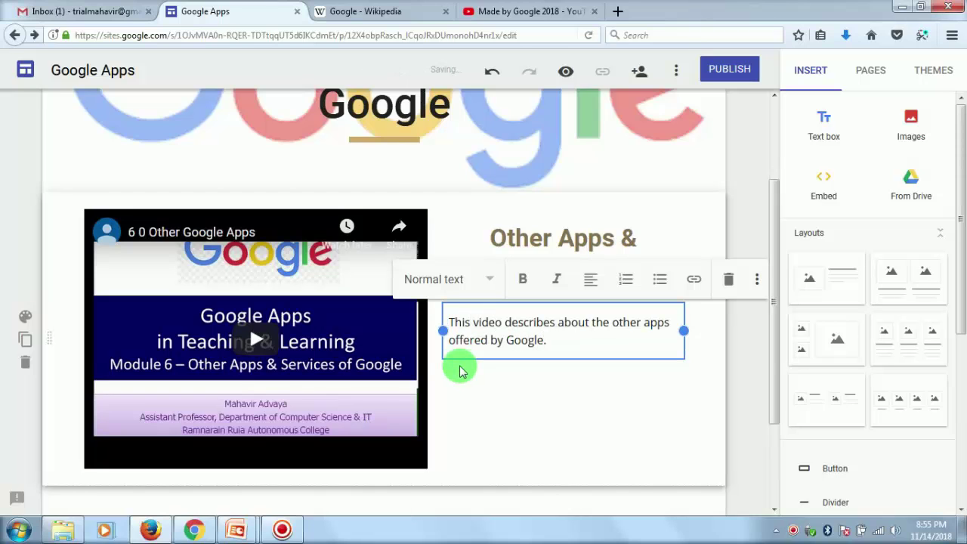
{"action": "left_click", "coordinate": [696, 396]}
{"action": "scroll", "coordinate": [604, 494], "scroll_direction": "up", "scroll_amount": 2}
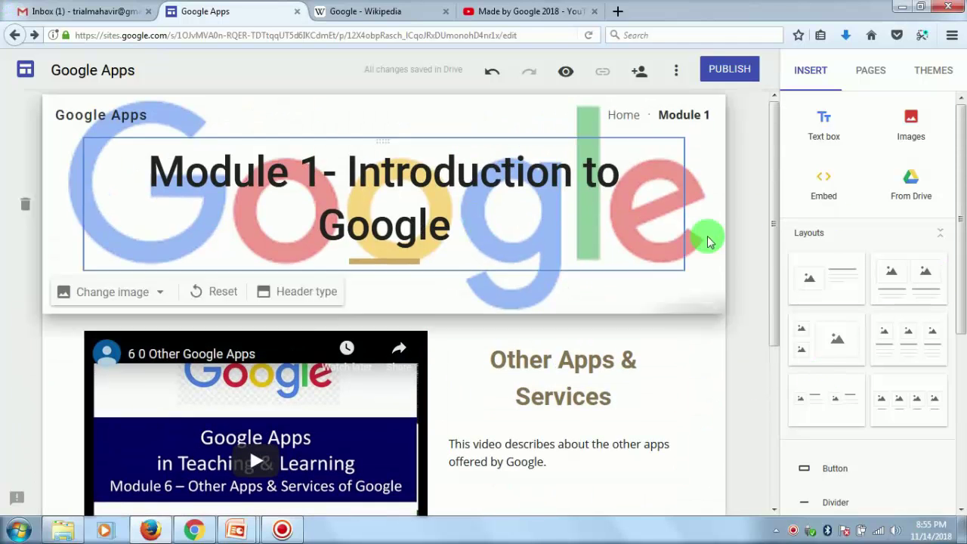
{"action": "left_click", "coordinate": [637, 133]}
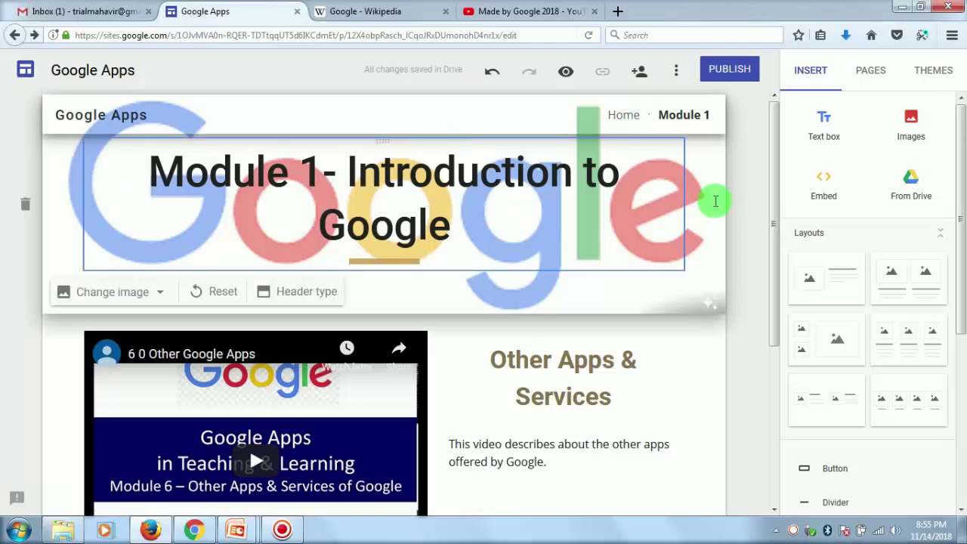
{"action": "left_click", "coordinate": [623, 115]}
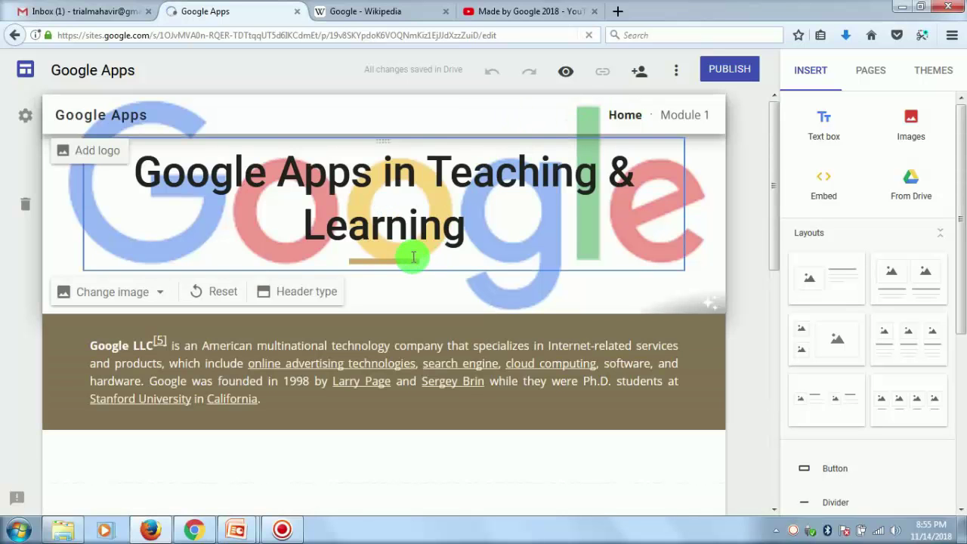
- Preview the site, scroll through the Home page, then view the Module 1 page
{"action": "left_click", "coordinate": [566, 74]}
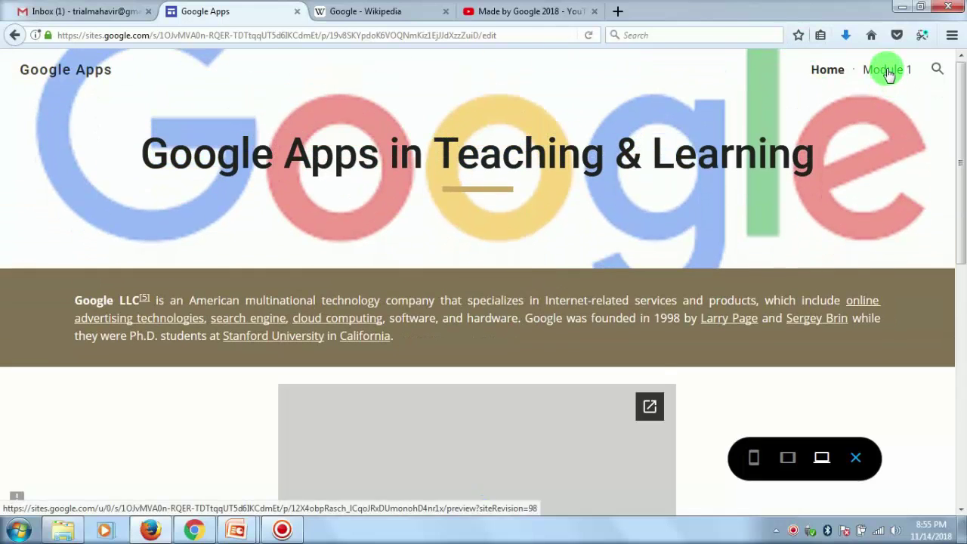
{"action": "scroll", "coordinate": [486, 298], "scroll_direction": "down", "scroll_amount": 5}
{"action": "scroll", "coordinate": [491, 297], "scroll_direction": "up", "scroll_amount": 5}
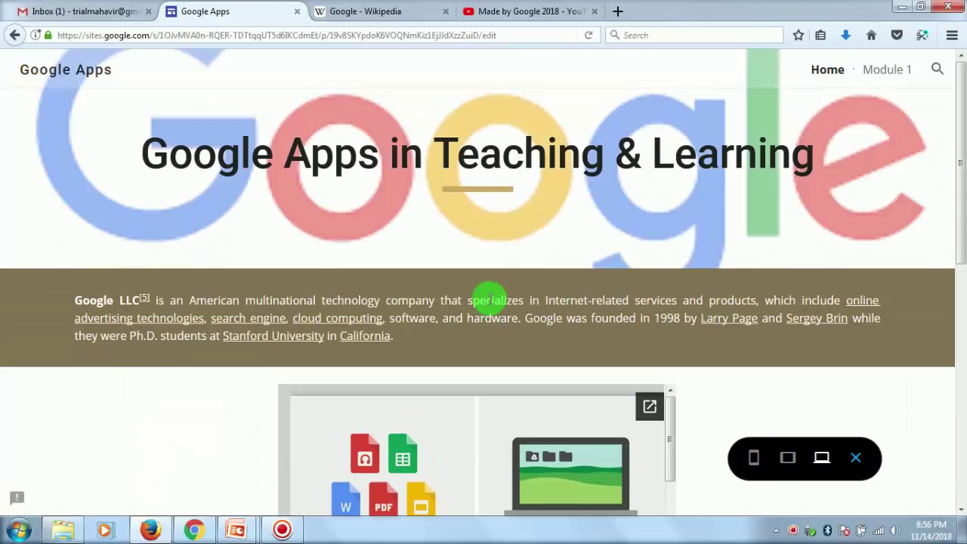
{"action": "scroll", "coordinate": [654, 325], "scroll_direction": "down", "scroll_amount": 5}
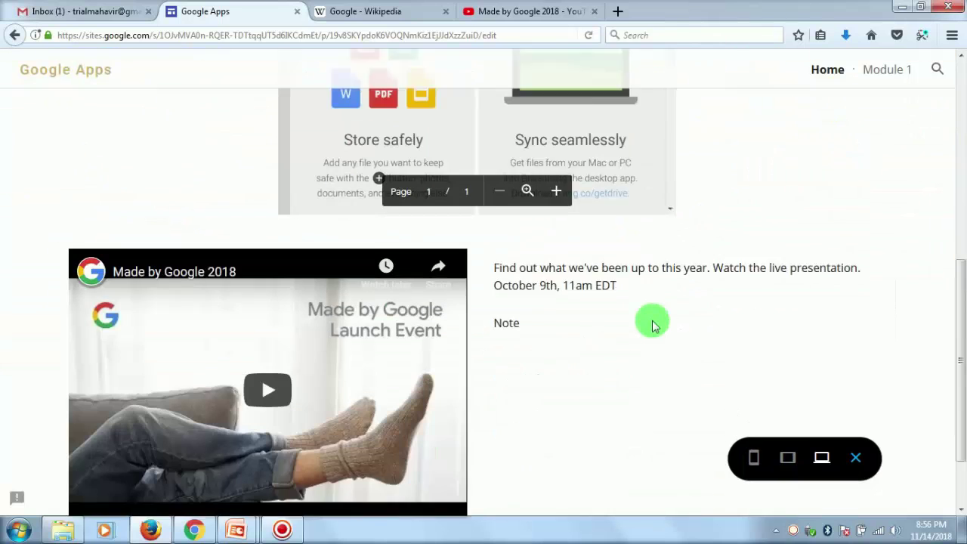
{"action": "scroll", "coordinate": [654, 325], "scroll_direction": "down", "scroll_amount": 2}
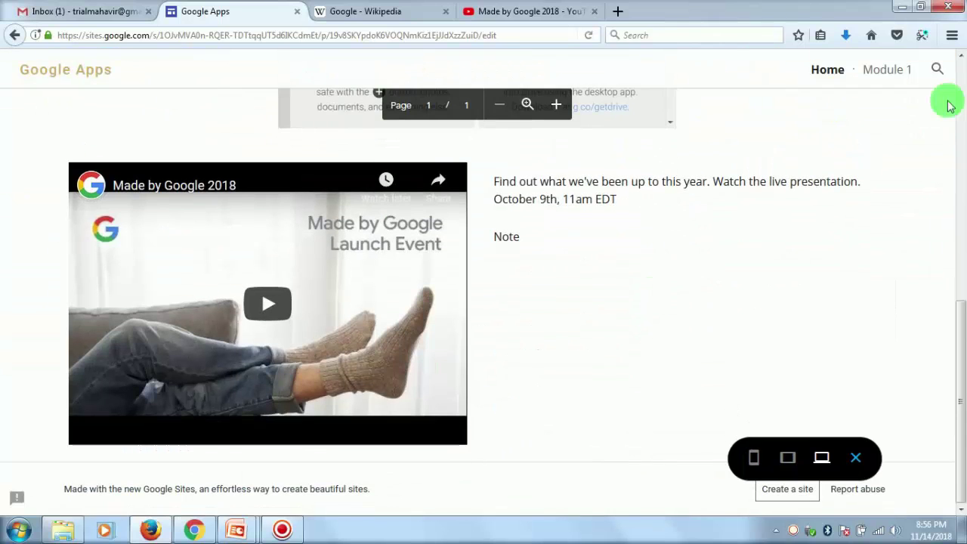
{"action": "left_click", "coordinate": [876, 71]}
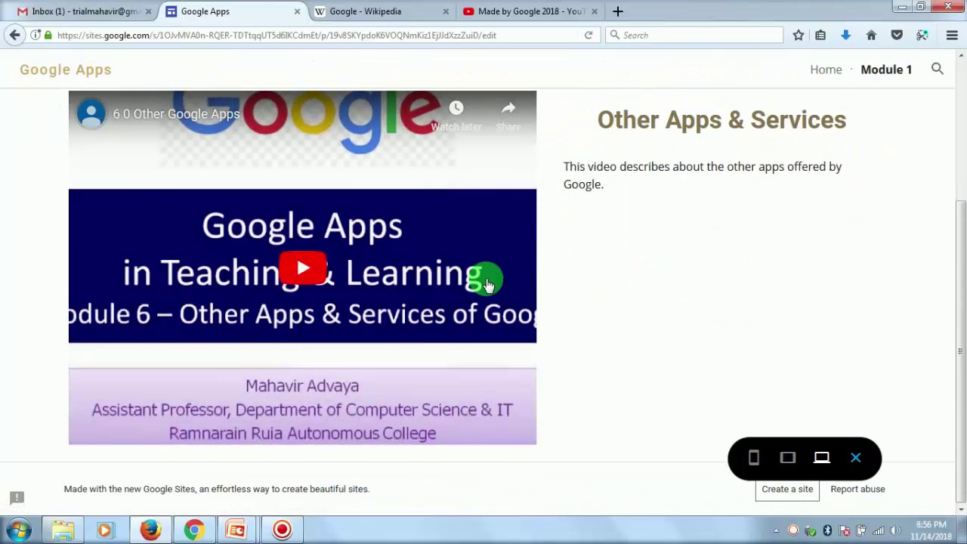
{"action": "scroll", "coordinate": [485, 283], "scroll_direction": "down", "scroll_amount": 3}
{"action": "scroll", "coordinate": [481, 276], "scroll_direction": "up", "scroll_amount": 3}
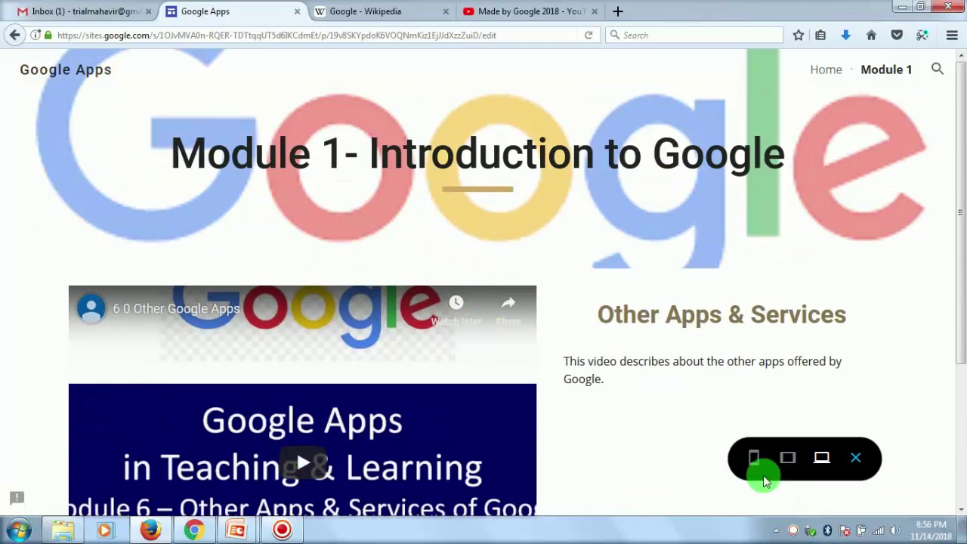
- Preview the site at phone width, visiting Home and Module 1 through the menu
{"action": "left_click", "coordinate": [754, 458]}
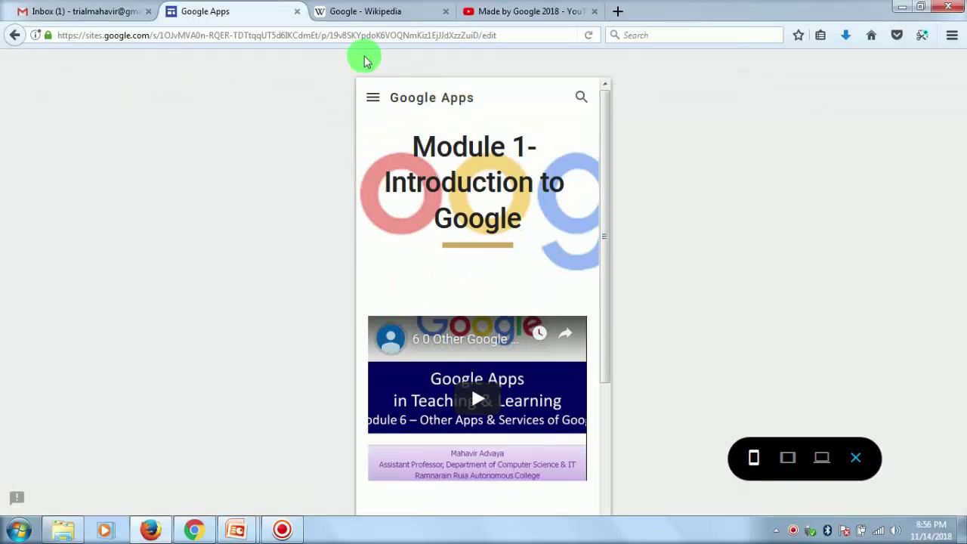
{"action": "left_click", "coordinate": [373, 98]}
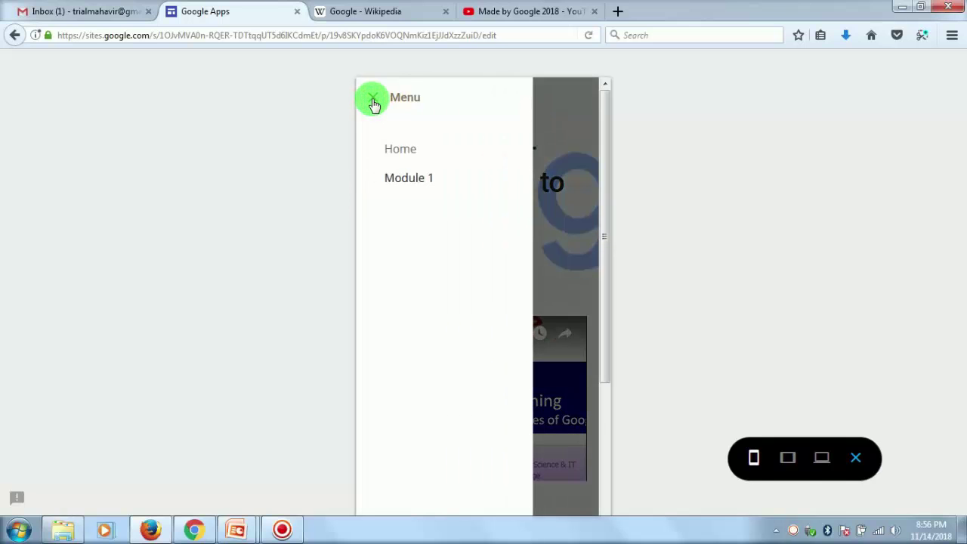
{"action": "left_click", "coordinate": [397, 155]}
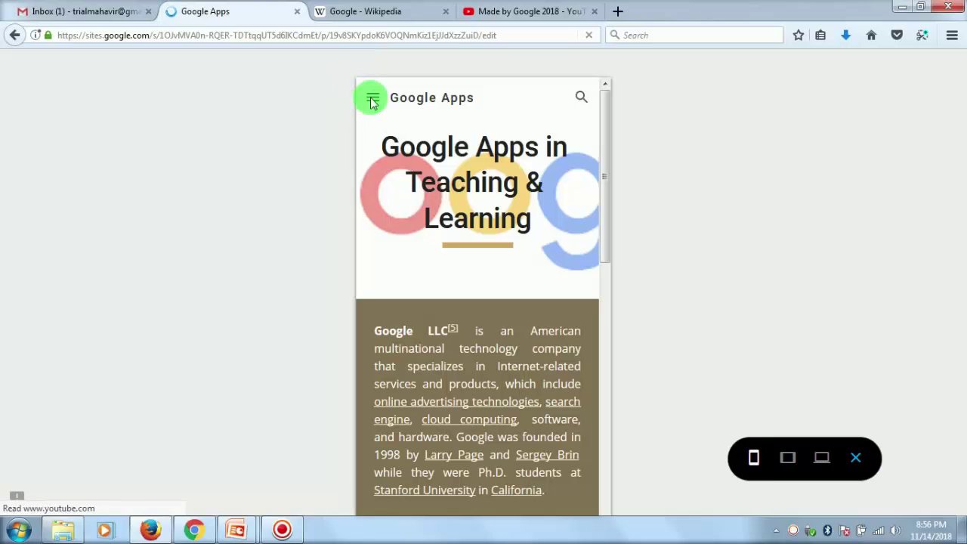
{"action": "left_click", "coordinate": [373, 101]}
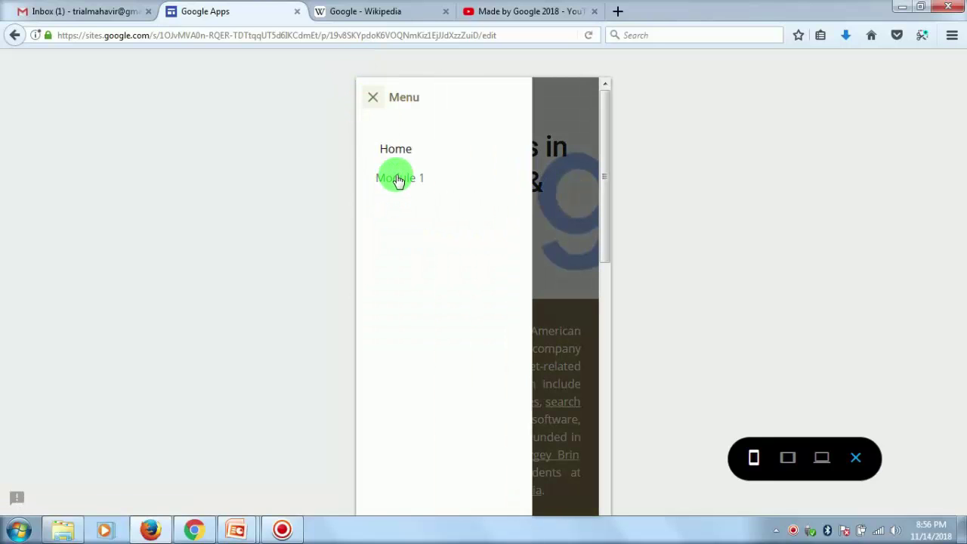
{"action": "left_click", "coordinate": [398, 180]}
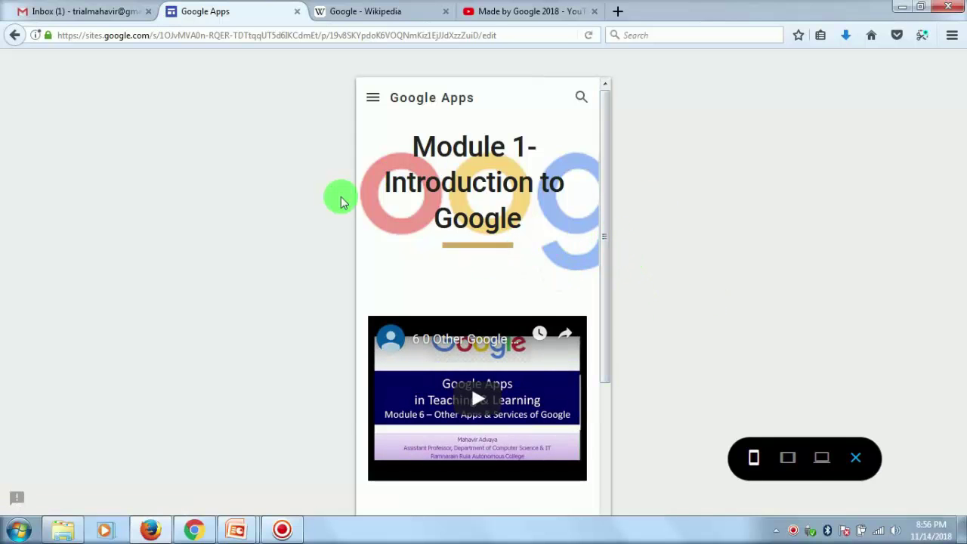
- Return the preview to desktop width and scroll through the Module 1 page
{"action": "left_click", "coordinate": [822, 458]}
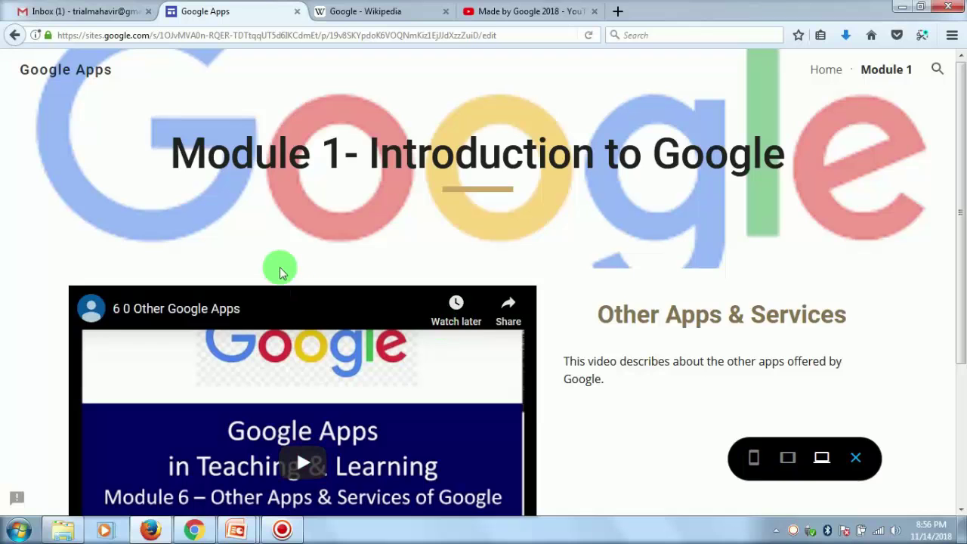
{"action": "scroll", "coordinate": [295, 268], "scroll_direction": "down", "scroll_amount": 5}
{"action": "scroll", "coordinate": [539, 234], "scroll_direction": "up", "scroll_amount": 5}
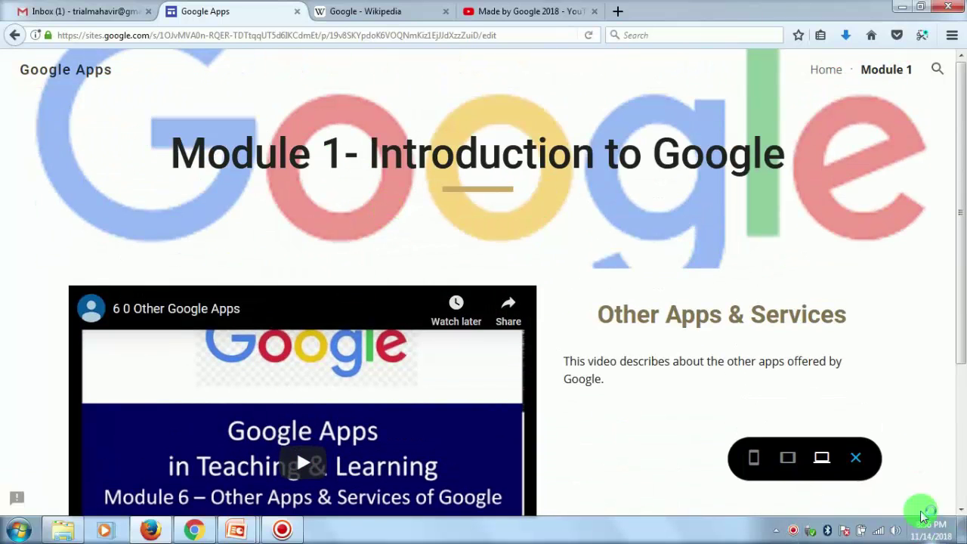
- Leave preview and switch the header's navigation mode to side navigation
{"action": "left_click", "coordinate": [862, 460]}
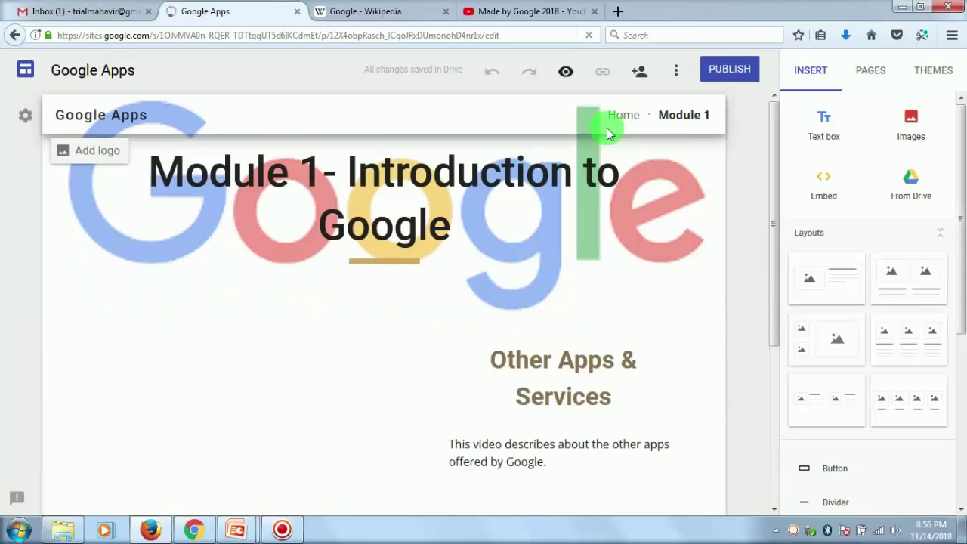
{"action": "left_click", "coordinate": [688, 114]}
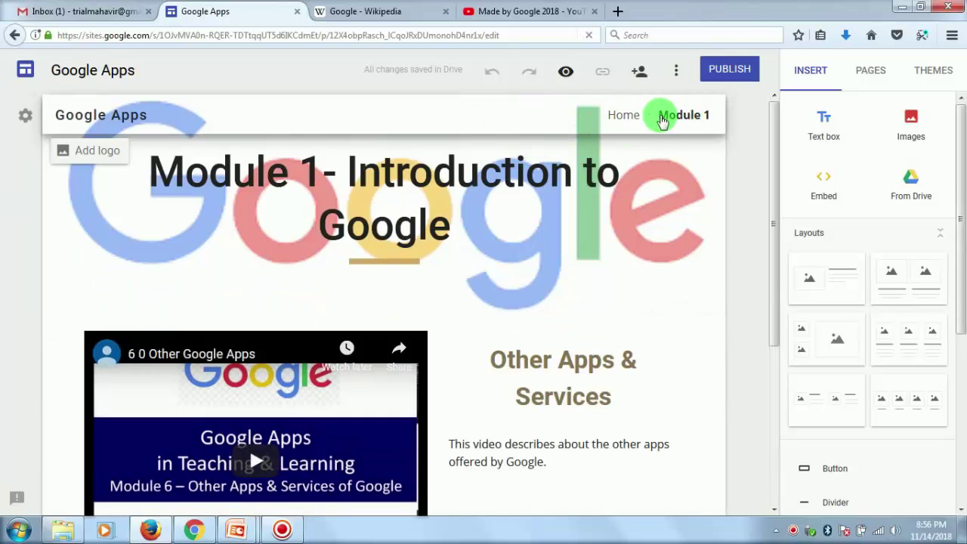
{"action": "left_click", "coordinate": [686, 117]}
{"action": "left_click", "coordinate": [25, 115]}
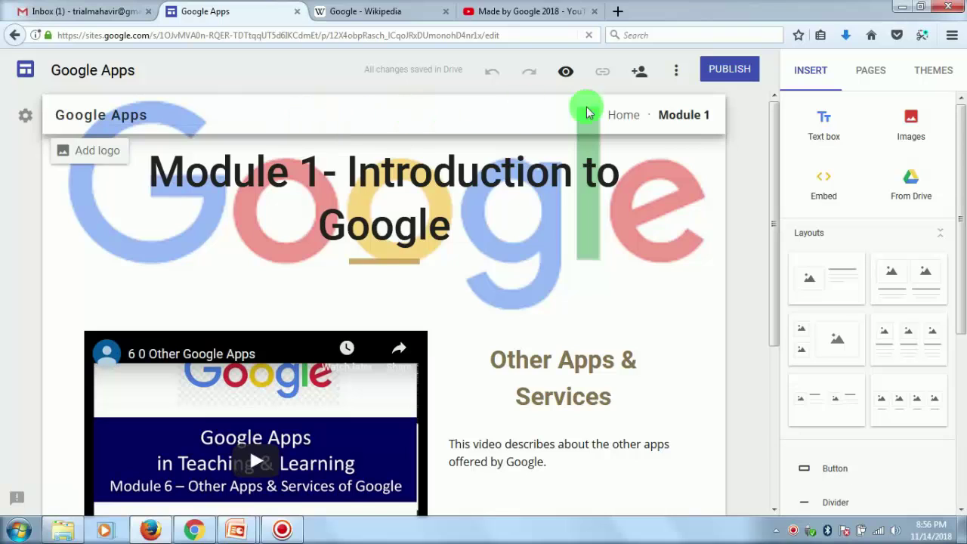
{"action": "left_click", "coordinate": [22, 120]}
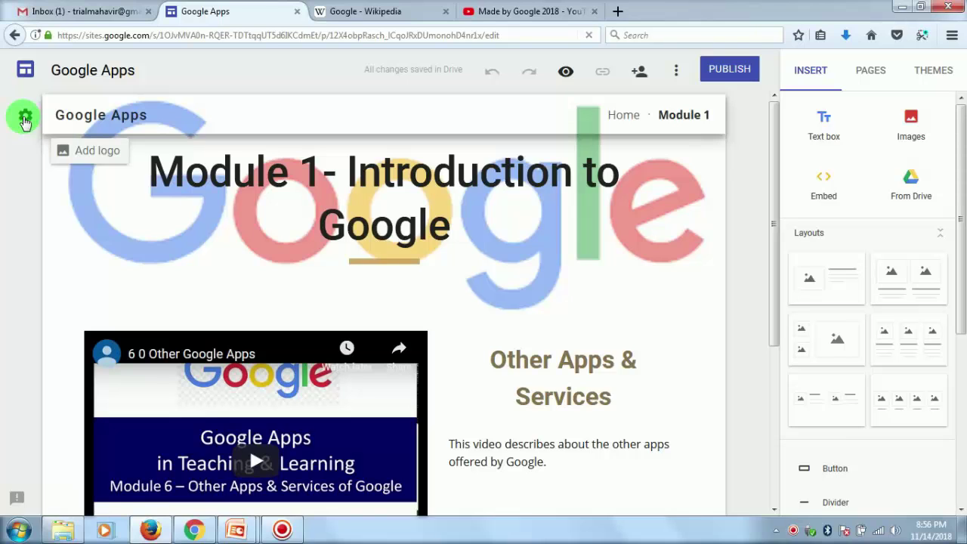
{"action": "left_click", "coordinate": [25, 119]}
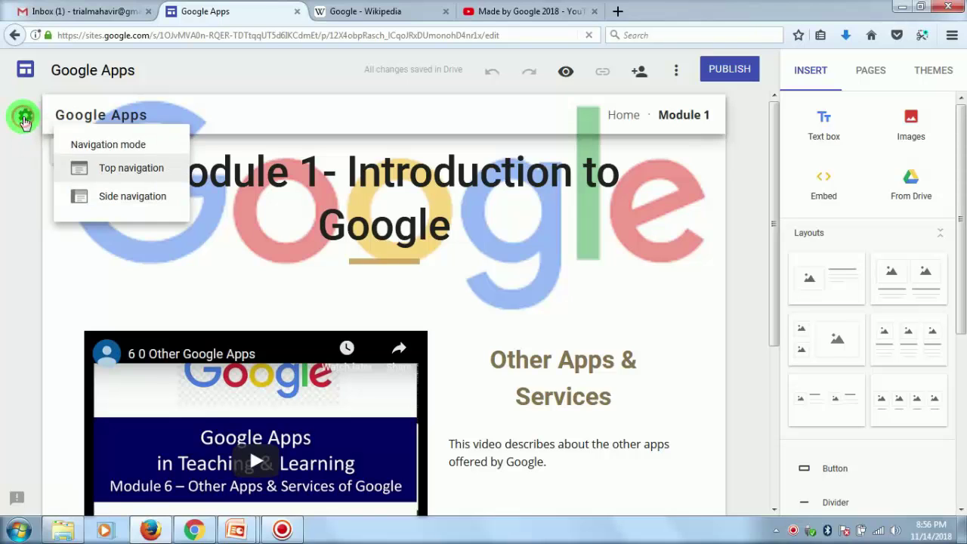
{"action": "left_click", "coordinate": [112, 149]}
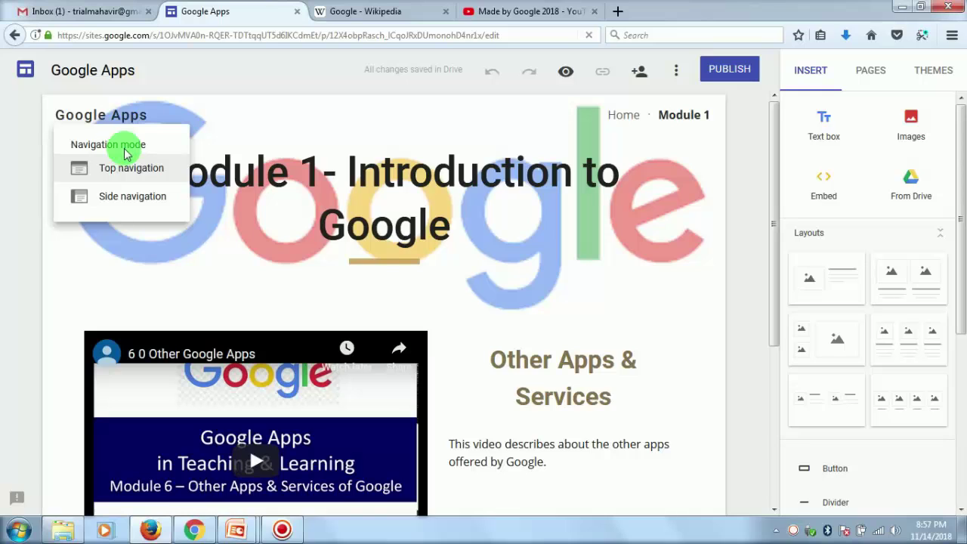
{"action": "left_click", "coordinate": [130, 197]}
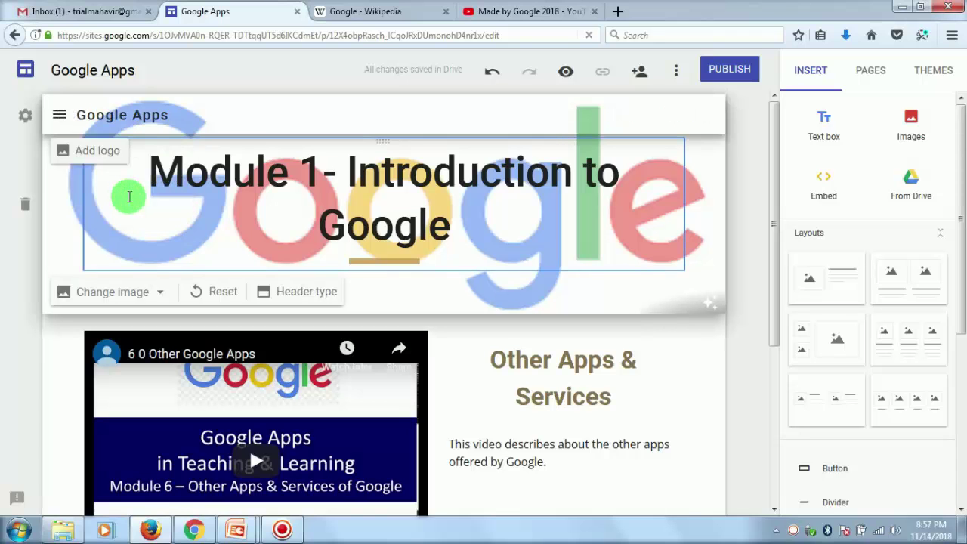
- Open and close the side menu twice to check it lists Home and Module 1
{"action": "left_click", "coordinate": [59, 120]}
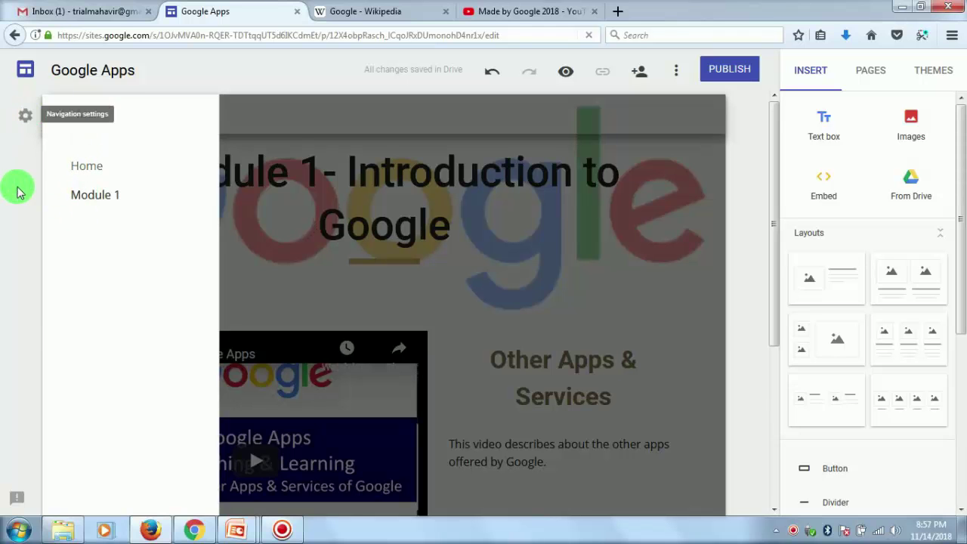
{"action": "left_click", "coordinate": [291, 134]}
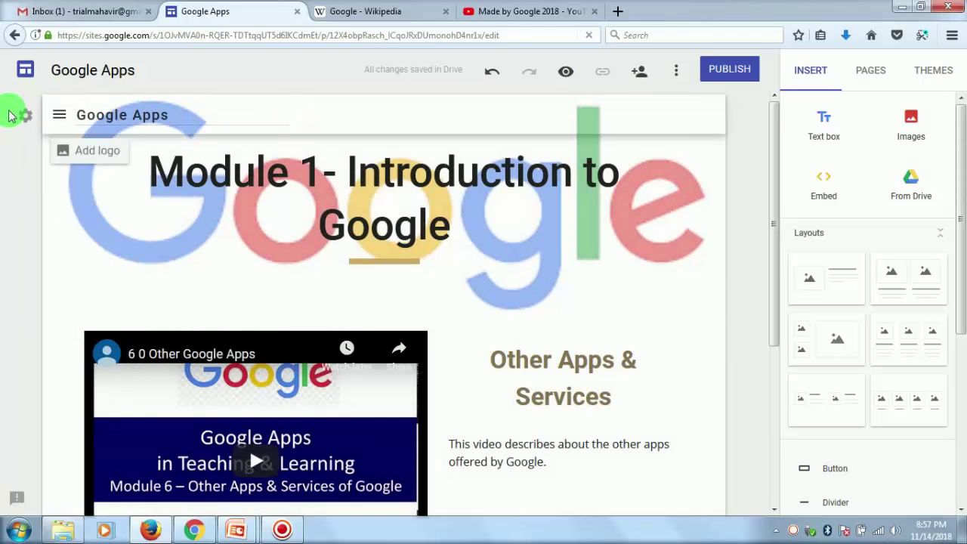
{"action": "left_click", "coordinate": [60, 114]}
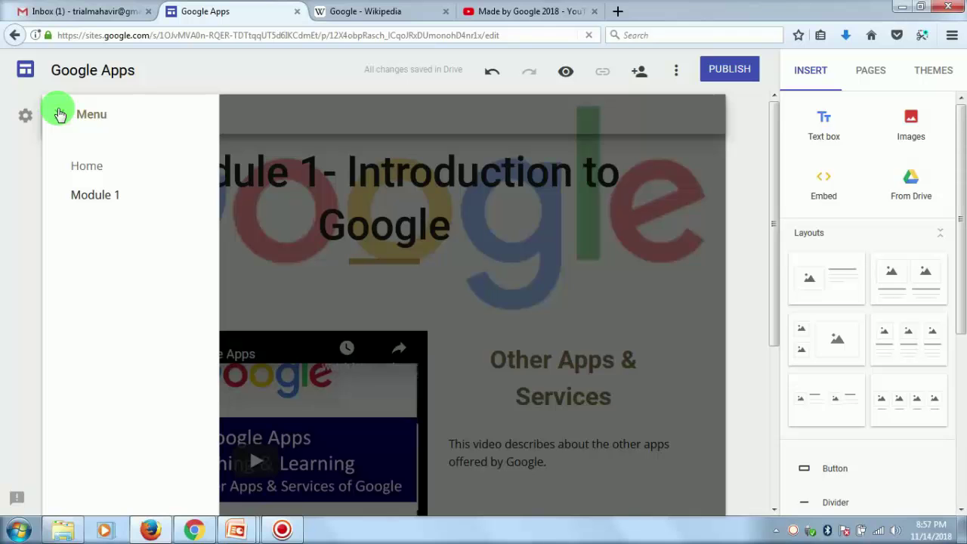
{"action": "left_click", "coordinate": [59, 118]}
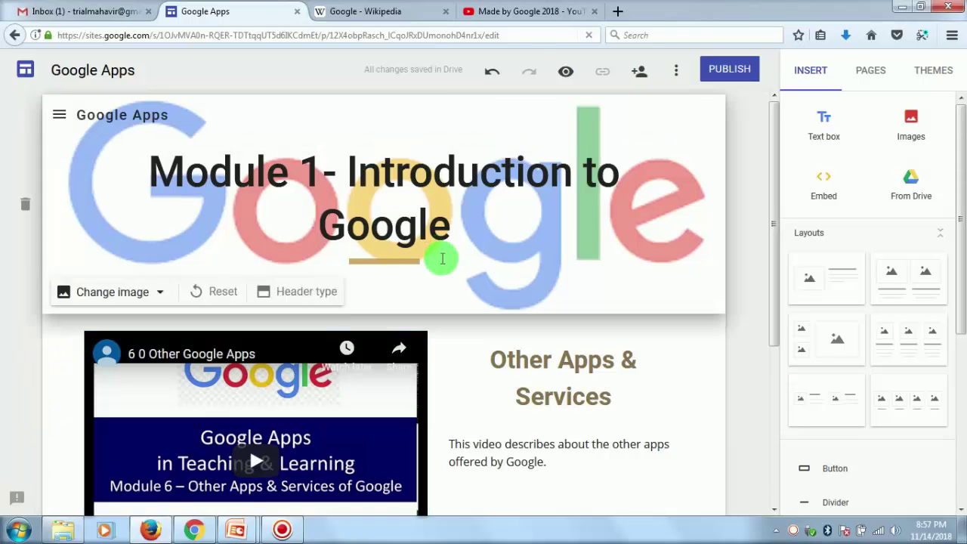
{"action": "left_click", "coordinate": [566, 75]}
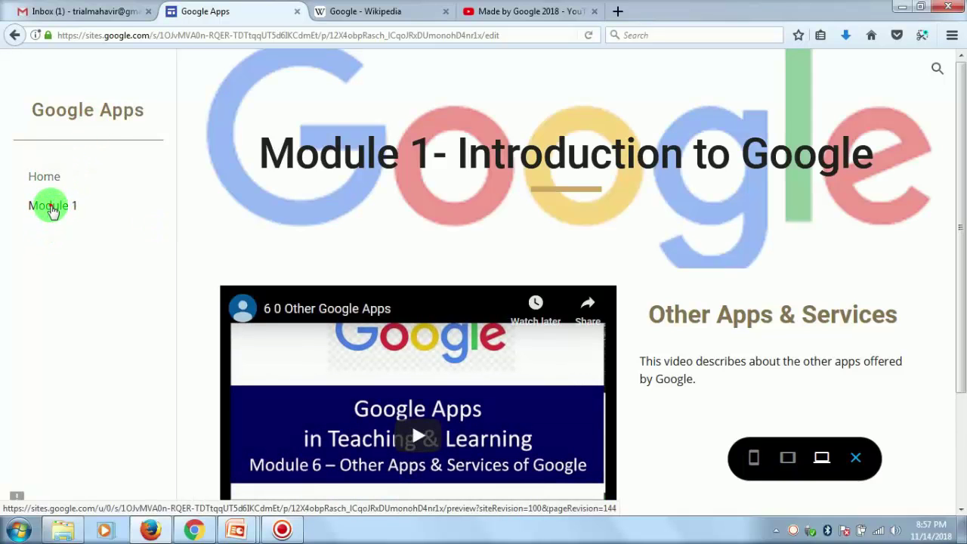
{"action": "left_click", "coordinate": [52, 210]}
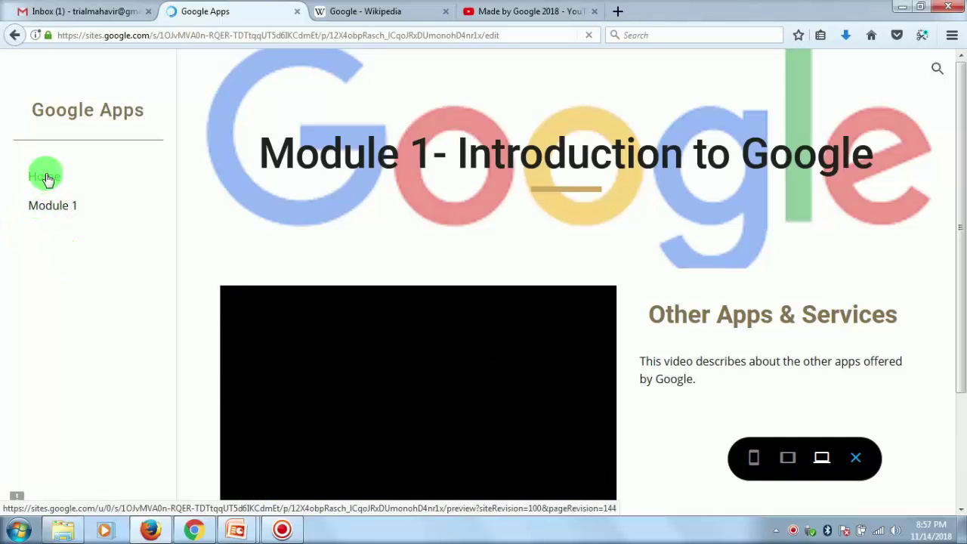
{"action": "left_click", "coordinate": [46, 176]}
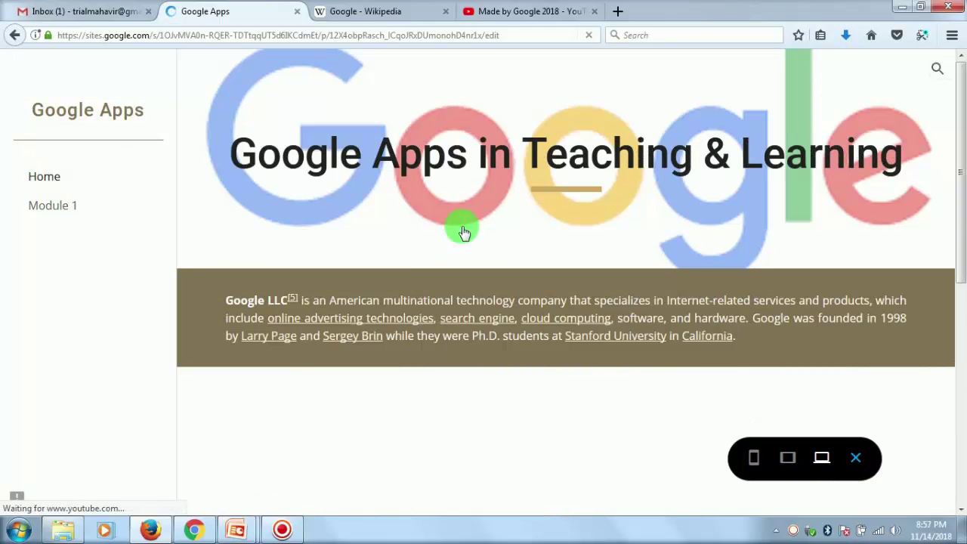
{"action": "scroll", "coordinate": [522, 233], "scroll_direction": "down", "scroll_amount": 5}
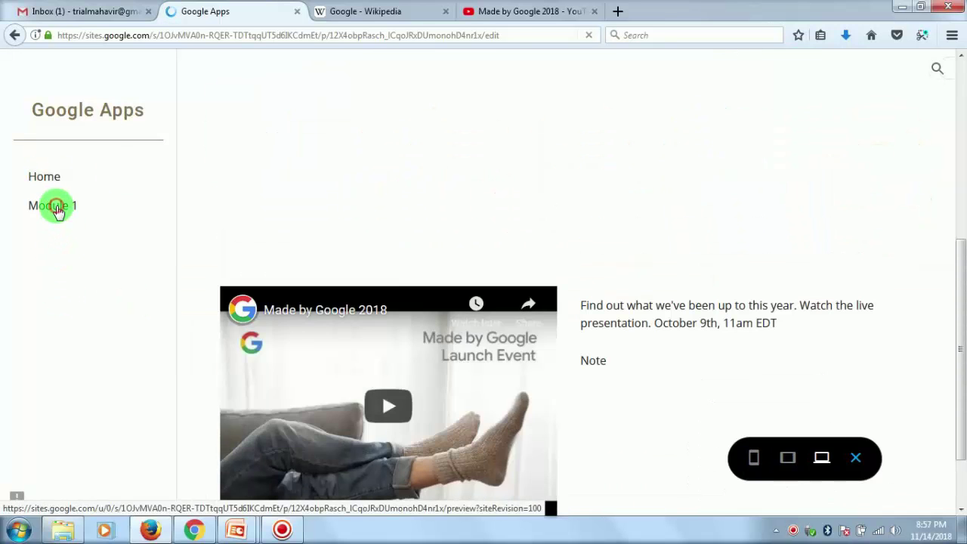
{"action": "left_click", "coordinate": [60, 212]}
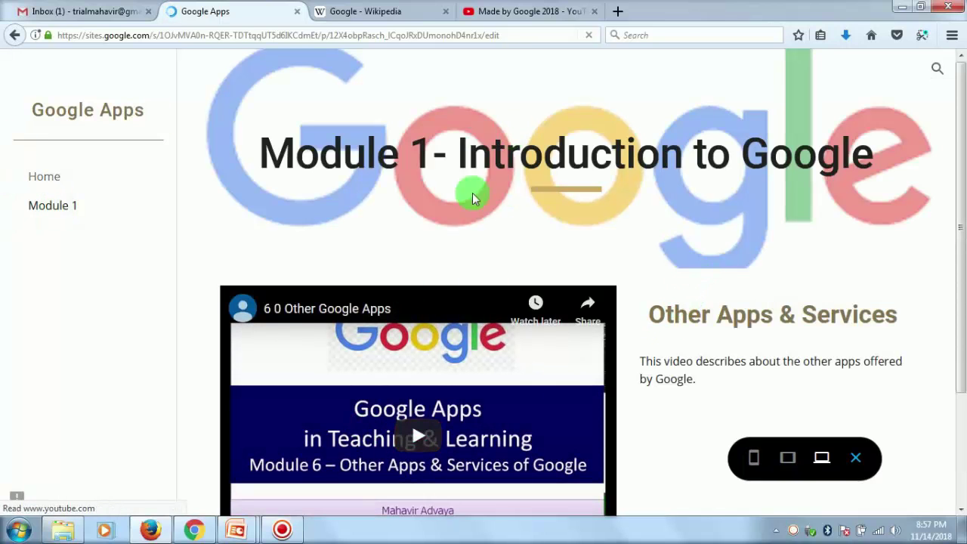
{"action": "left_click", "coordinate": [855, 458]}
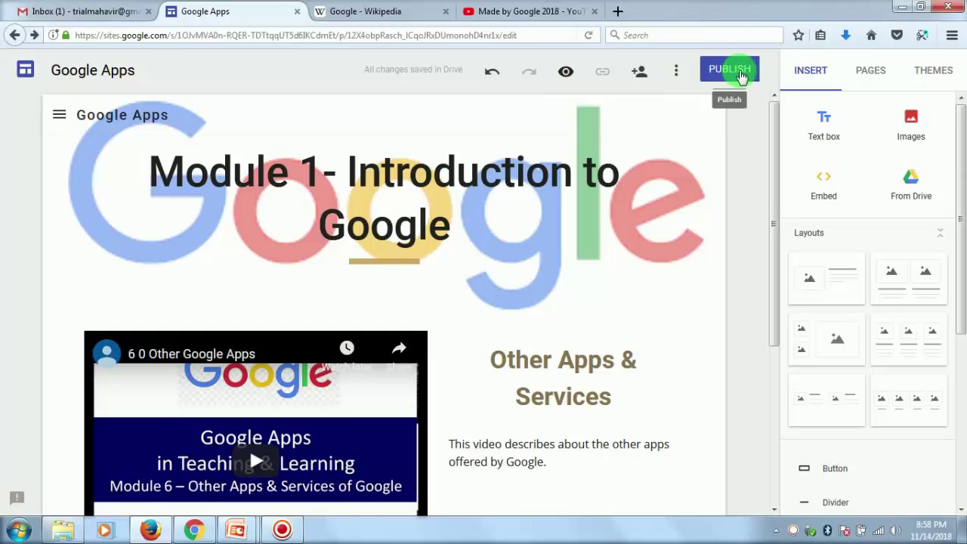
{"action": "scroll", "coordinate": [408, 325], "scroll_direction": "down", "scroll_amount": 3}
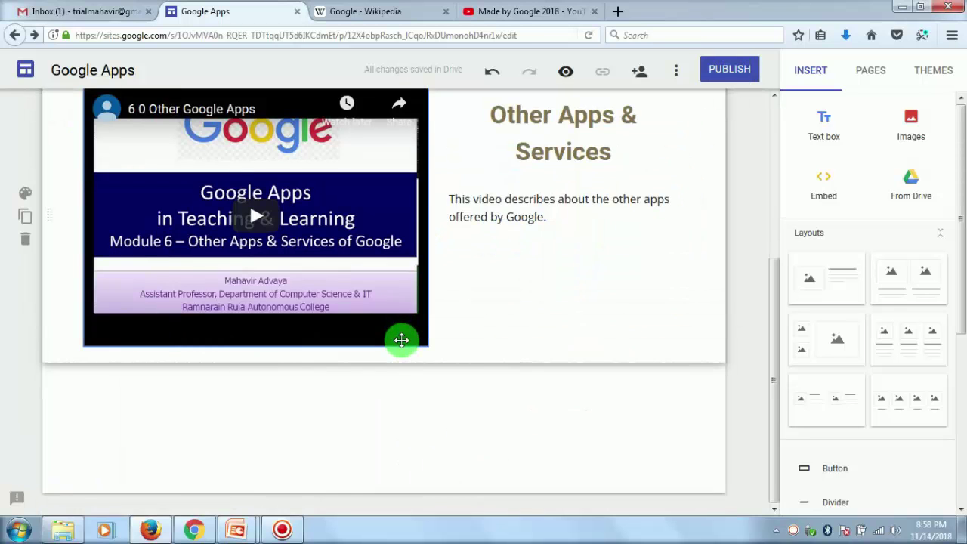
{"action": "scroll", "coordinate": [401, 340], "scroll_direction": "up", "scroll_amount": 3}
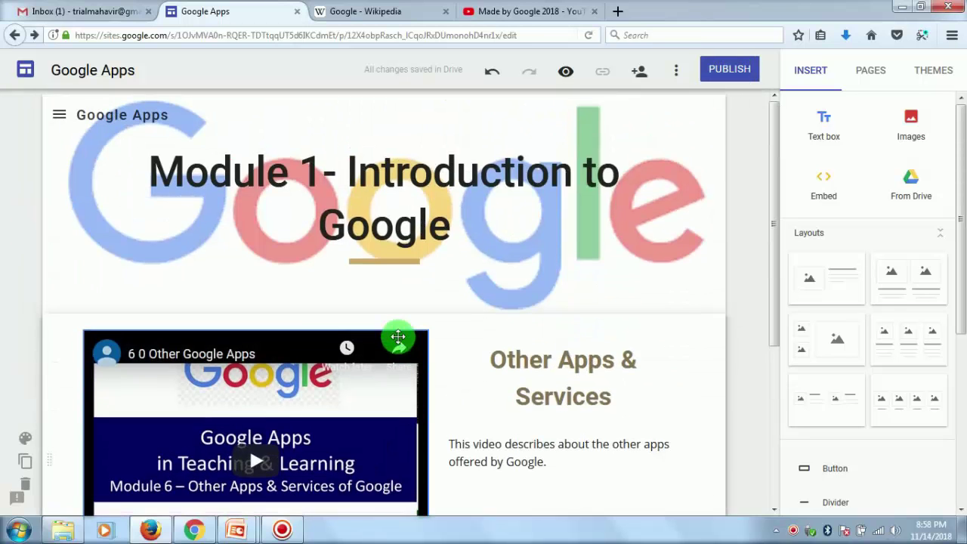
- Publish the site to the web with the address sites.google.com/view/tutorial-ruia
{"action": "left_click", "coordinate": [728, 69]}
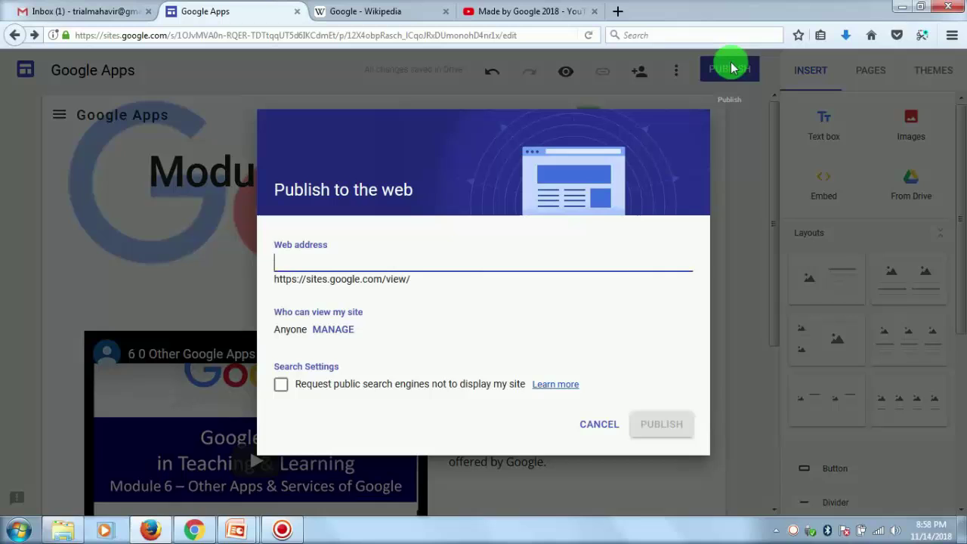
{"action": "left_click", "coordinate": [316, 262]}
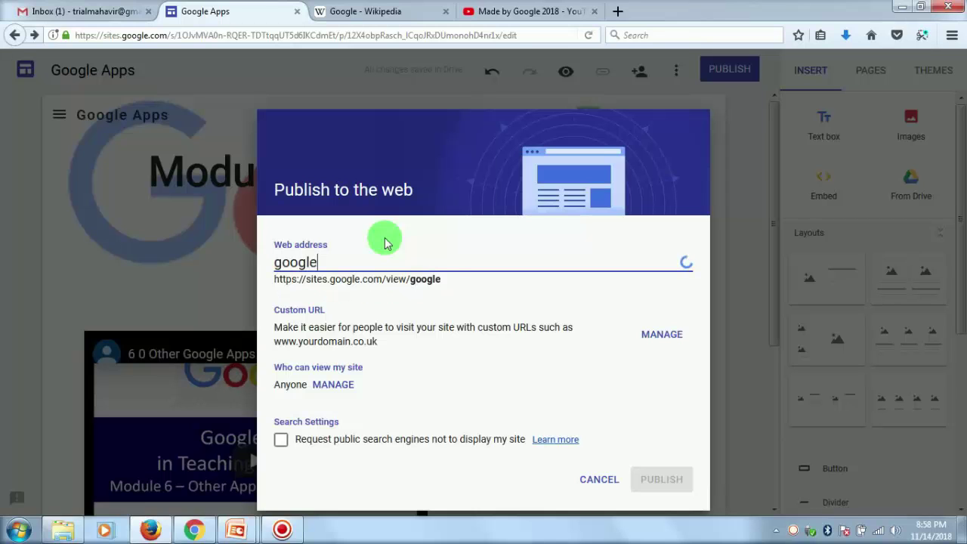
{"action": "key", "text": "ctrl+a"}
{"action": "type", "text": "tutorial-ruia"}
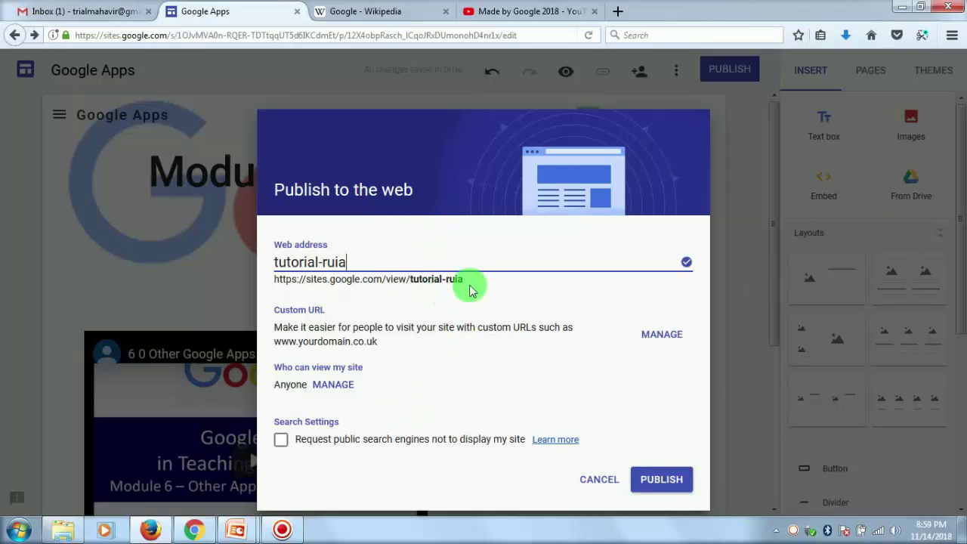
{"action": "left_click", "coordinate": [462, 278]}
{"action": "mouse_move", "coordinate": [461, 279]}
{"action": "left_mouse_down"}
{"action": "mouse_move", "coordinate": [443, 277]}
{"action": "mouse_move", "coordinate": [475, 291]}
{"action": "left_mouse_up"}
{"action": "double_click", "coordinate": [431, 278]}
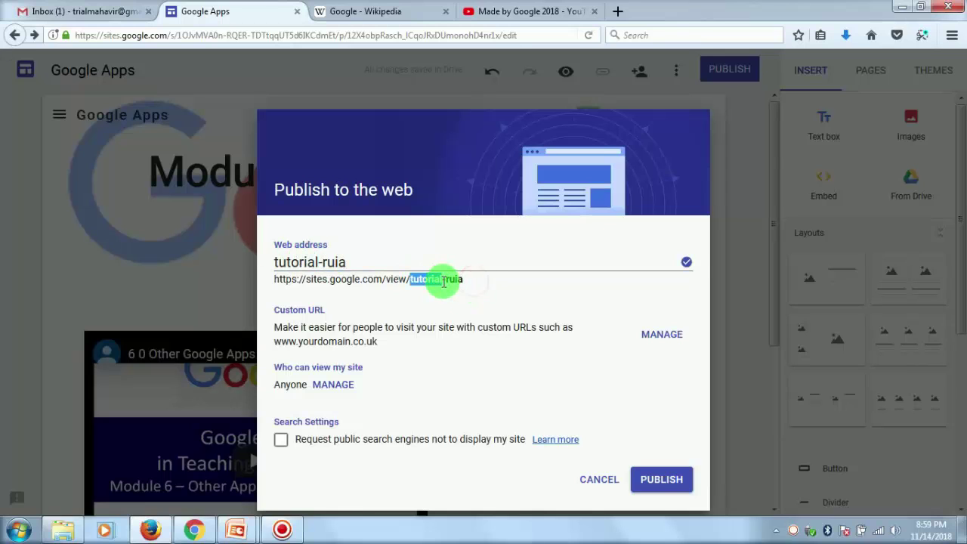
{"action": "left_click", "coordinate": [483, 281]}
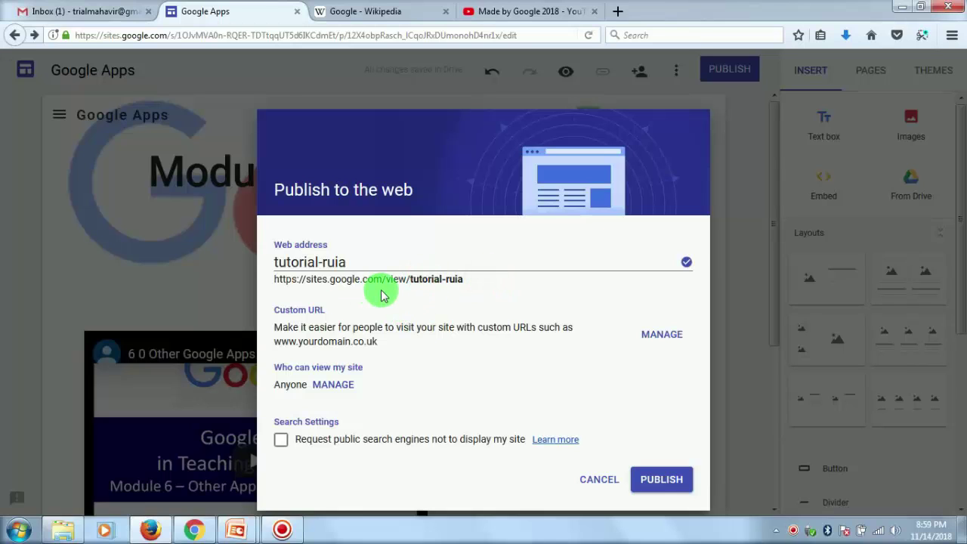
{"action": "left_click", "coordinate": [659, 481]}
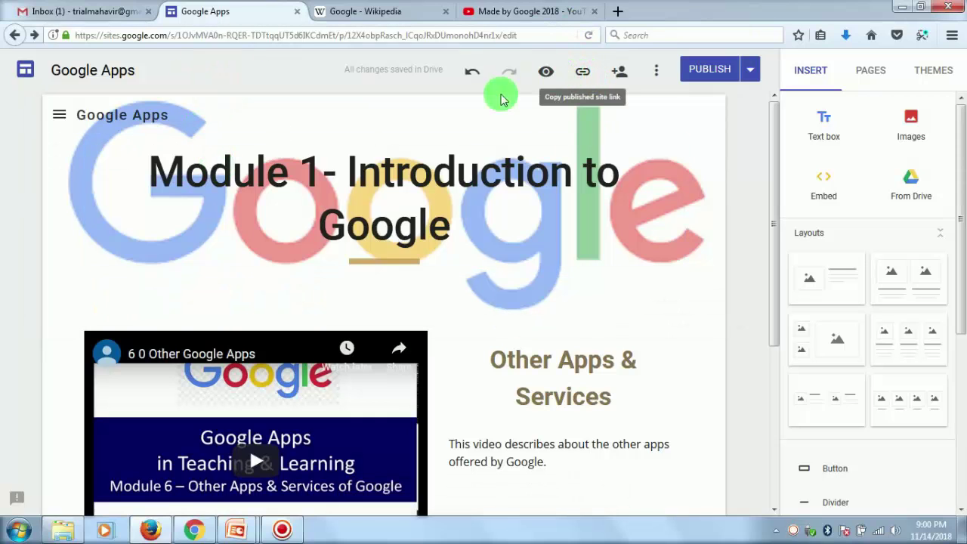
- Bring up the Home page from the site's pages menu
{"action": "left_click", "coordinate": [53, 113]}
{"action": "left_click", "coordinate": [82, 163]}
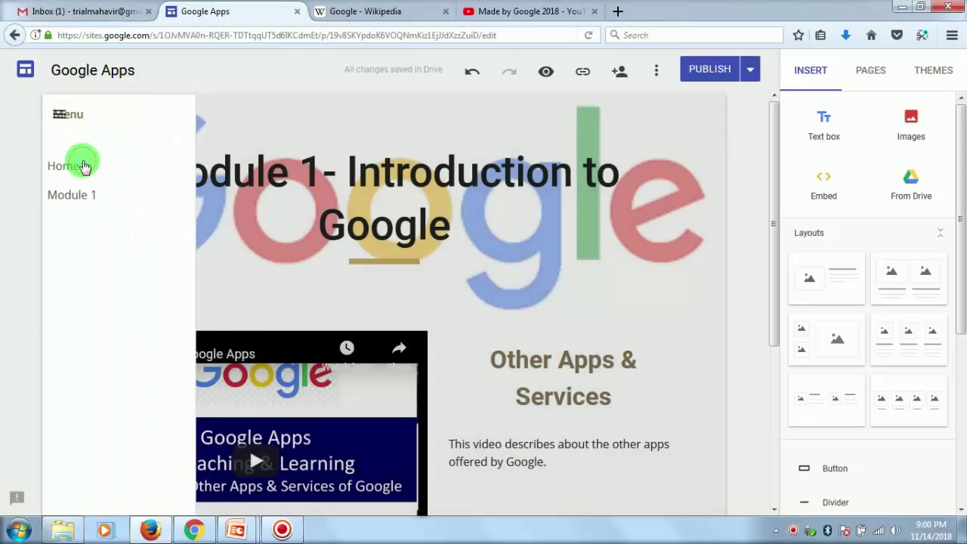
{"action": "left_click", "coordinate": [59, 117]}
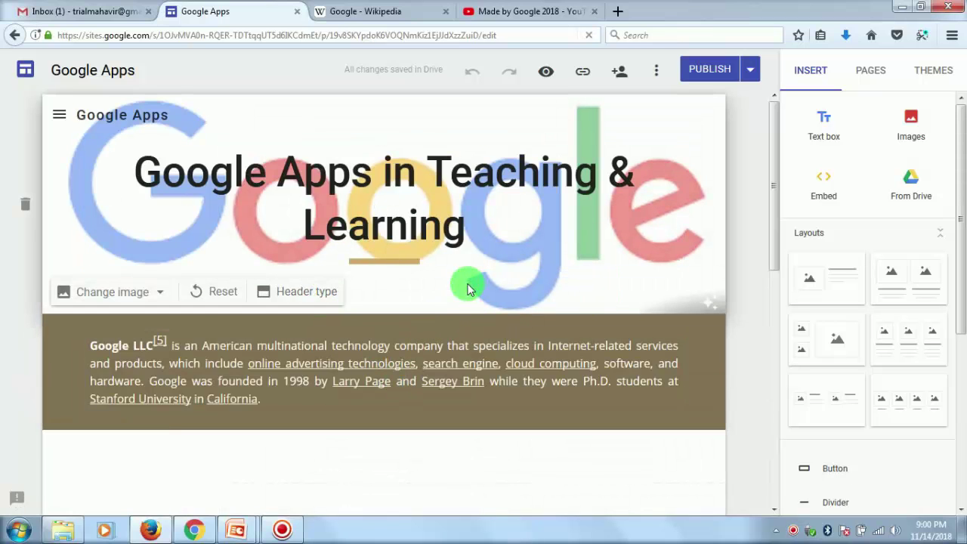
- Copy the published link sites.google.com/view/tutorial-ruia/home and go to the Gmail inbox
{"action": "left_click", "coordinate": [583, 75]}
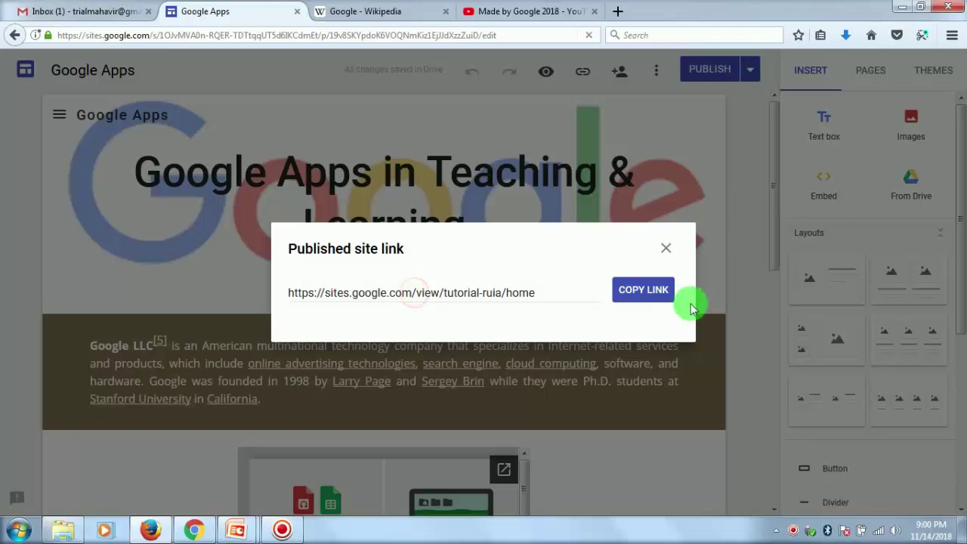
{"action": "left_click", "coordinate": [662, 298]}
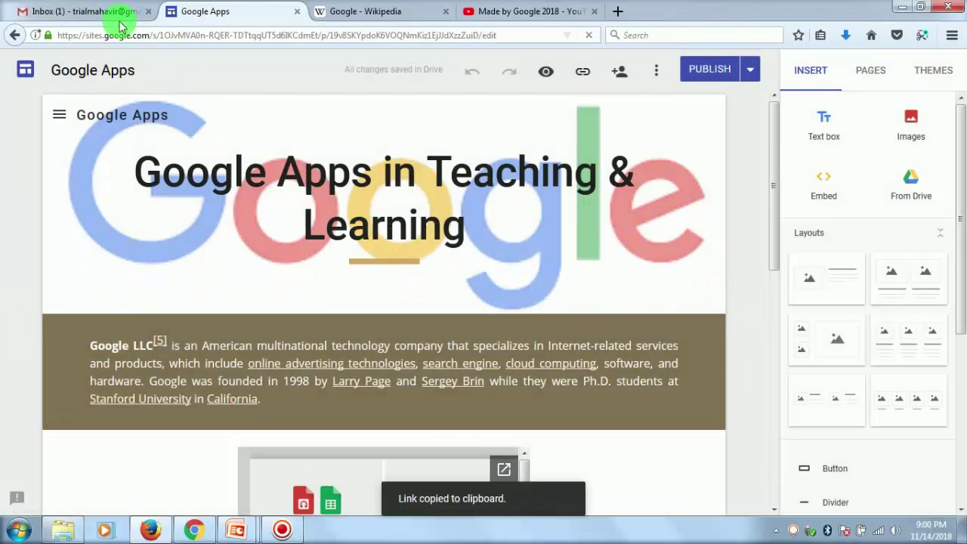
{"action": "left_click", "coordinate": [119, 20]}
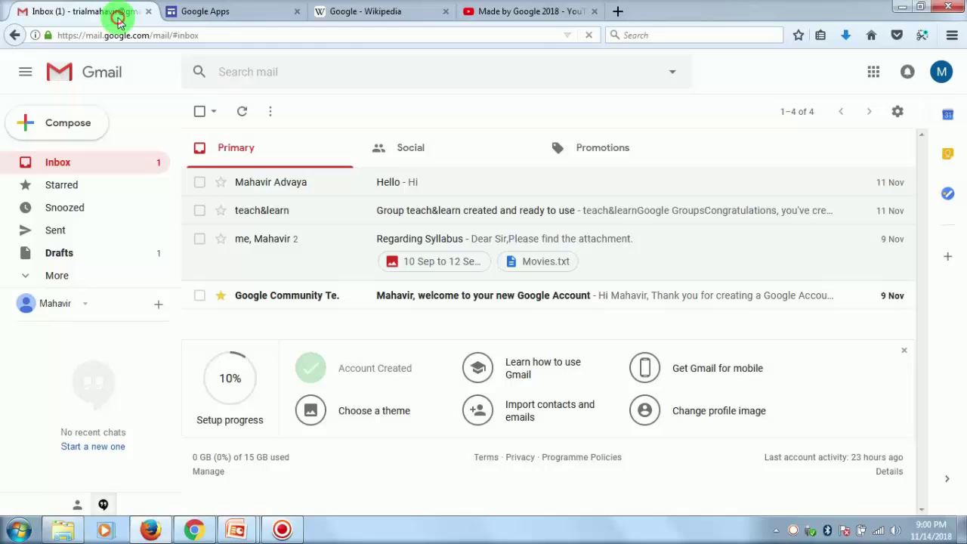
- Email the pasted site link to the suggested recipient with subject 'My Webisite Link'
{"action": "left_click", "coordinate": [83, 127]}
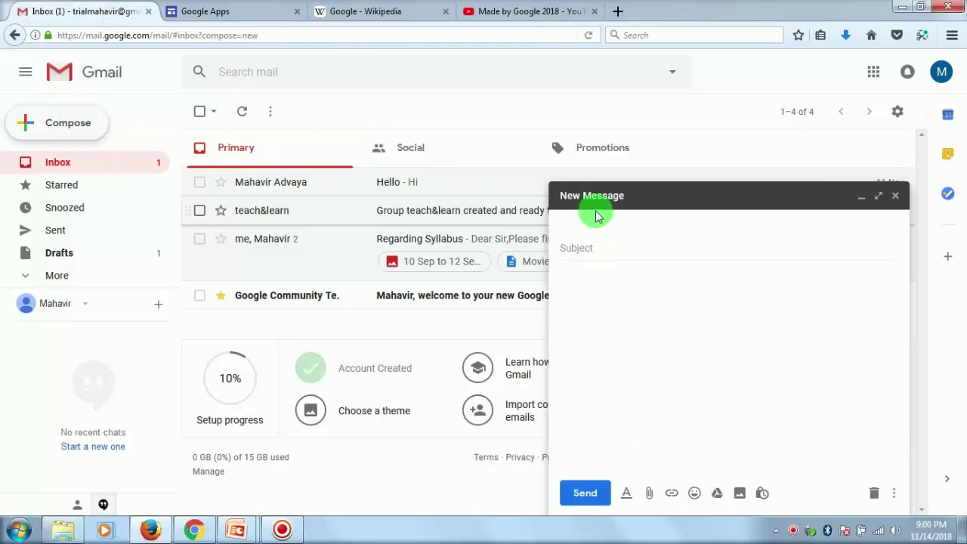
{"action": "left_click", "coordinate": [595, 215]}
{"action": "type", "text": "mahav"}
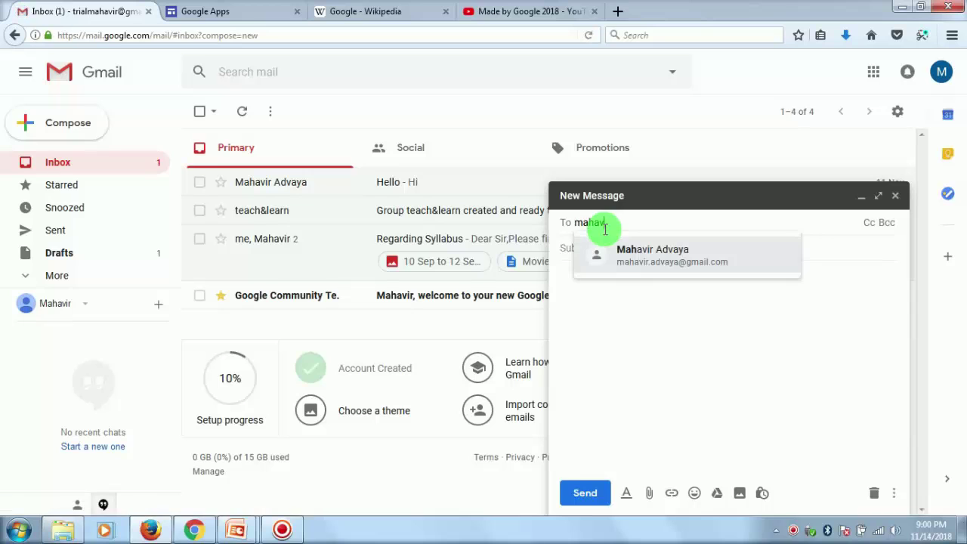
{"action": "left_click", "coordinate": [652, 266]}
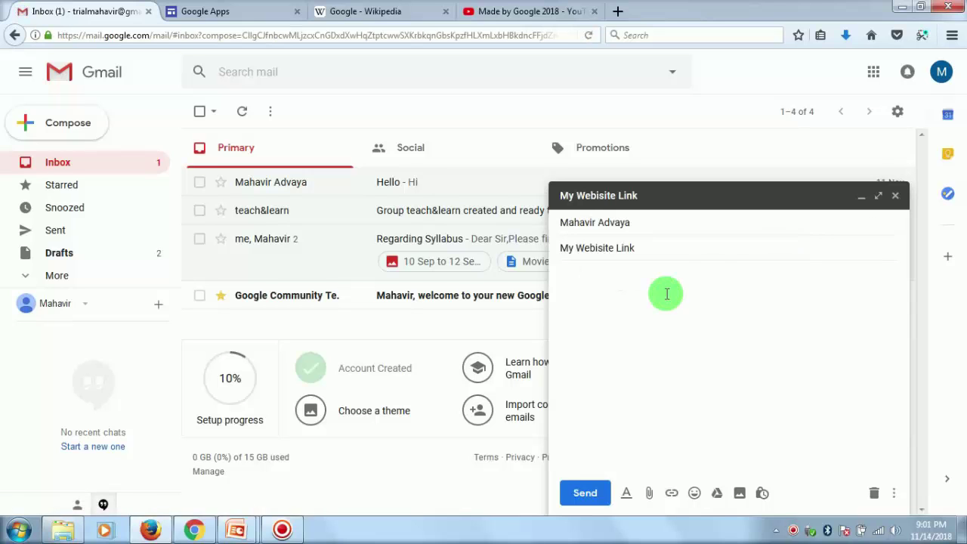
{"action": "type", "text": "https://sites.google.com/view/tutorial-ruia/home"}
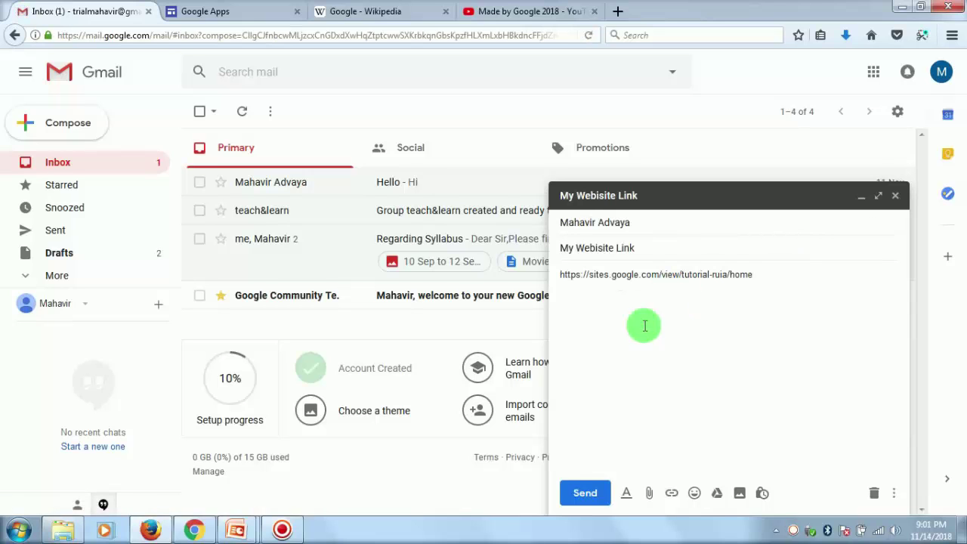
{"action": "left_click", "coordinate": [591, 493]}
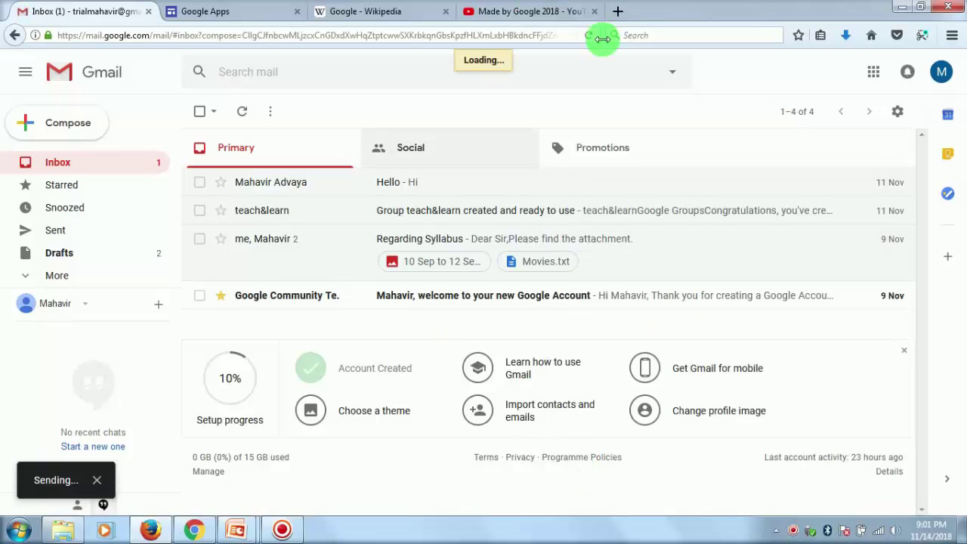
- Refresh the receiving account's inbox to watch the site-link email arrive
{"action": "left_click", "coordinate": [191, 531]}
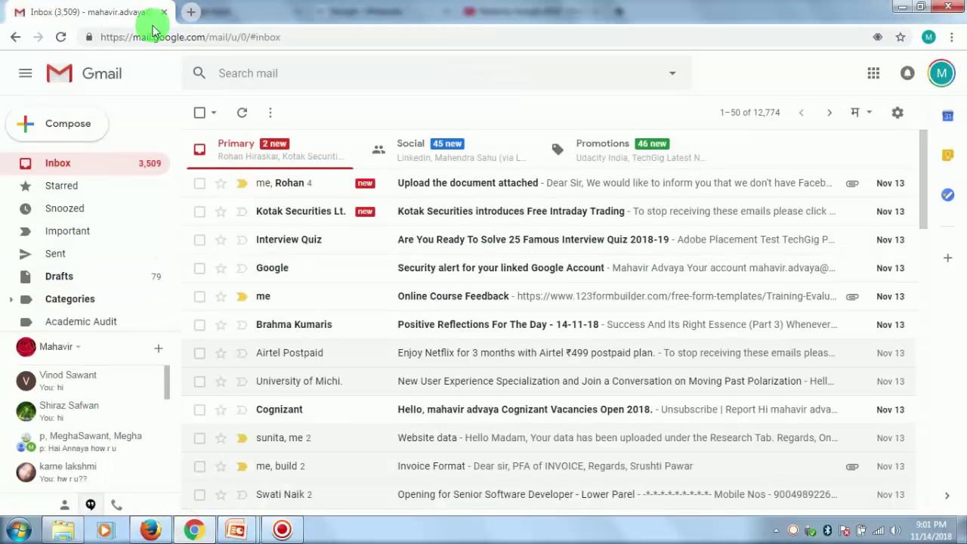
{"action": "left_click", "coordinate": [65, 40]}
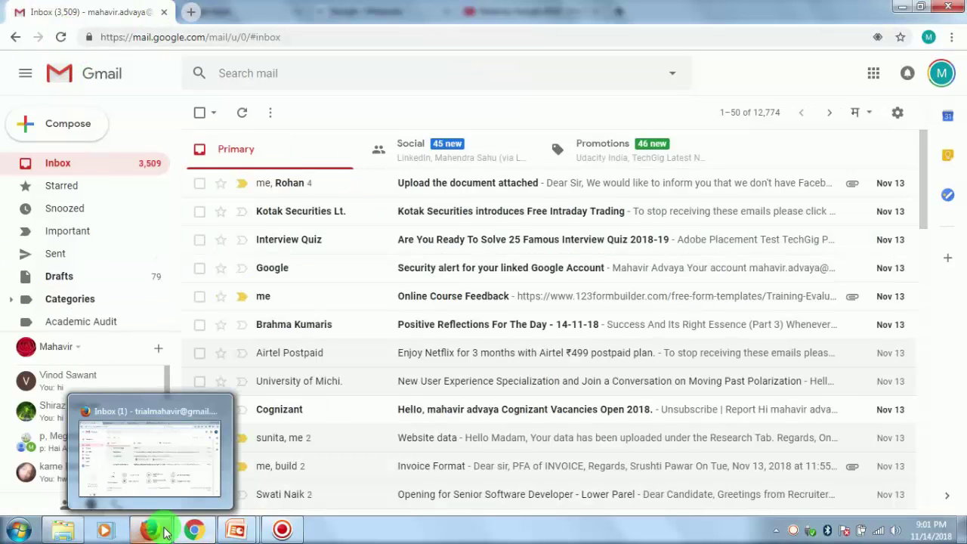
{"action": "left_click", "coordinate": [167, 533]}
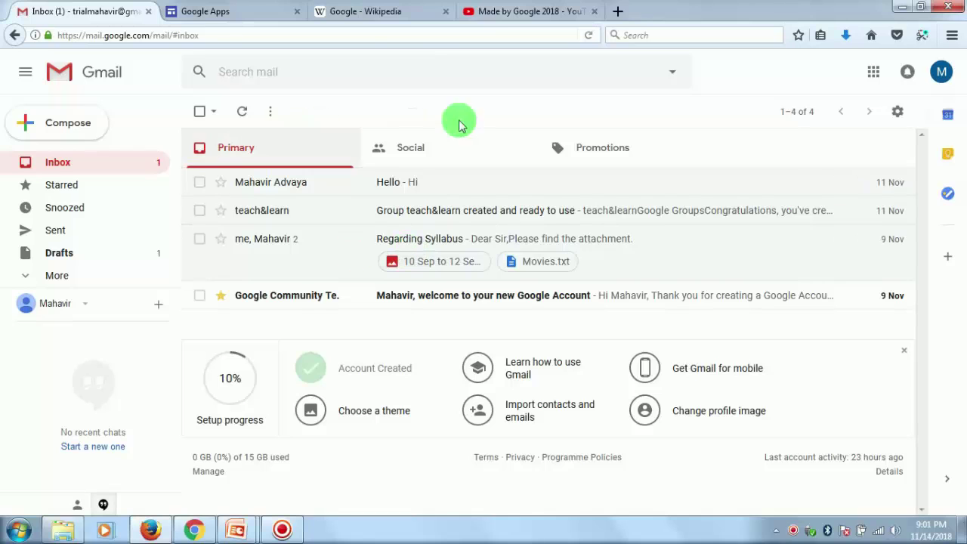
{"action": "left_click", "coordinate": [559, 12]}
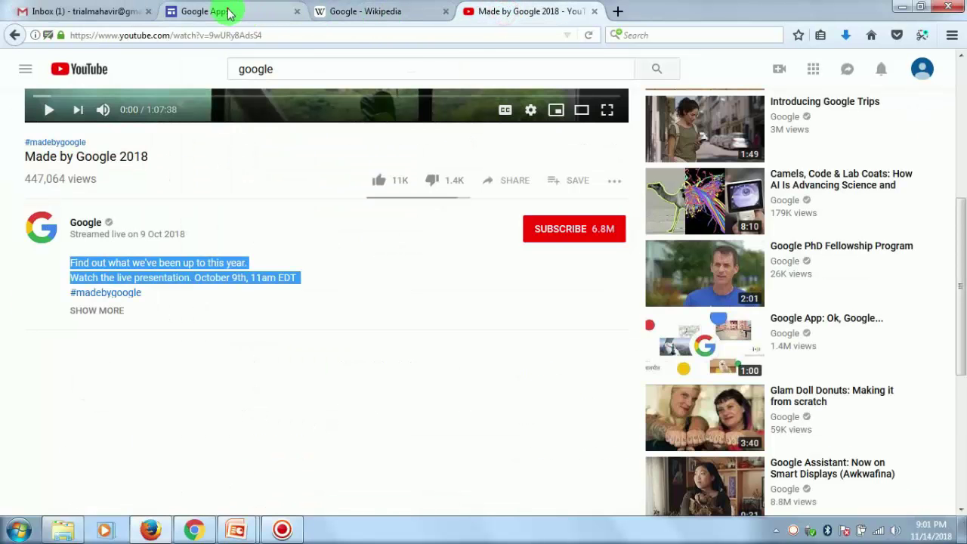
{"action": "left_click", "coordinate": [219, 12]}
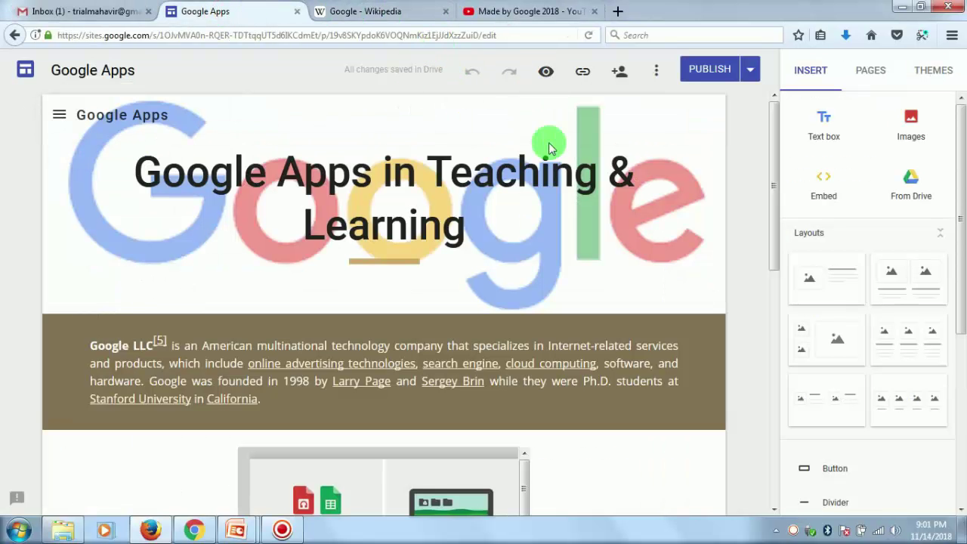
{"action": "mouse_move", "coordinate": [720, 159]}
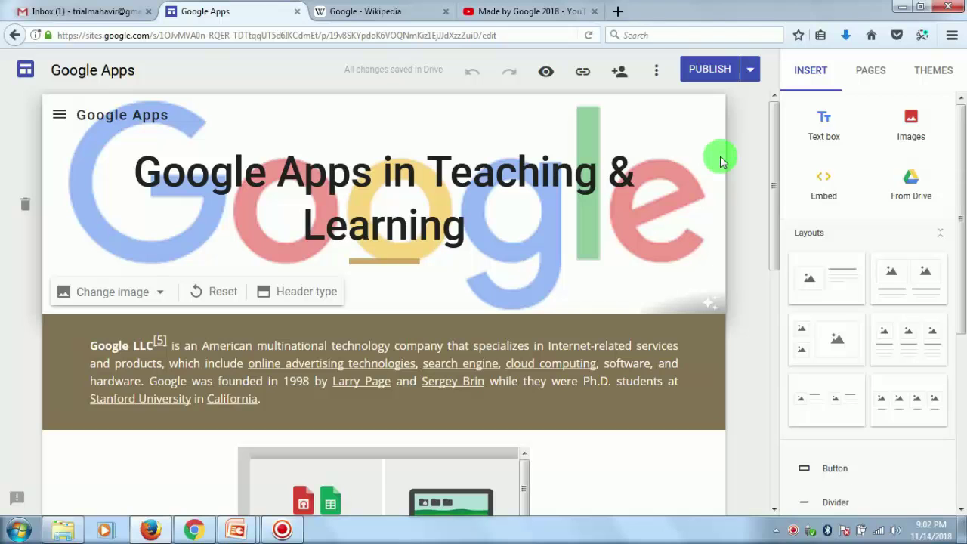
{"action": "left_click", "coordinate": [193, 532]}
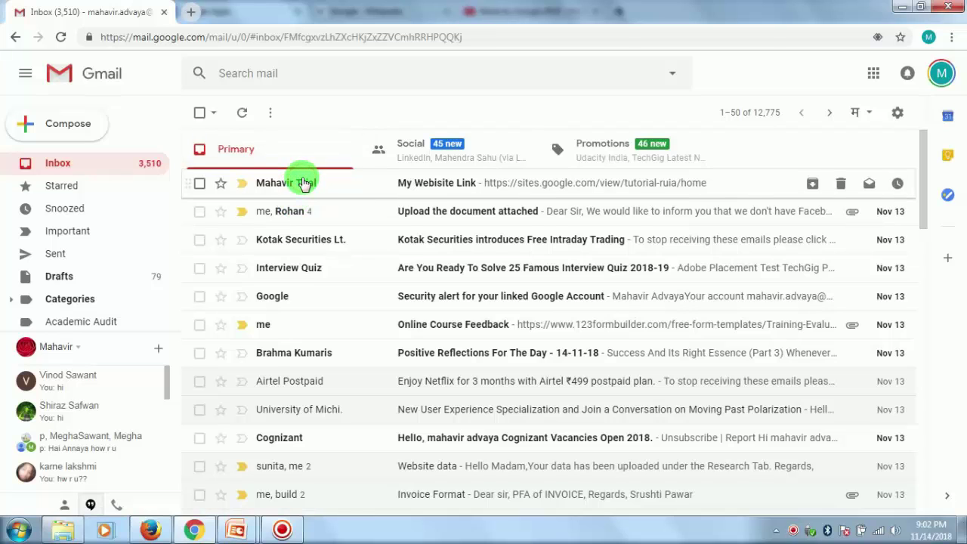
- Open the emailed sites.google.com/view link, browse the live site, then return to the editor
{"action": "left_click", "coordinate": [304, 184]}
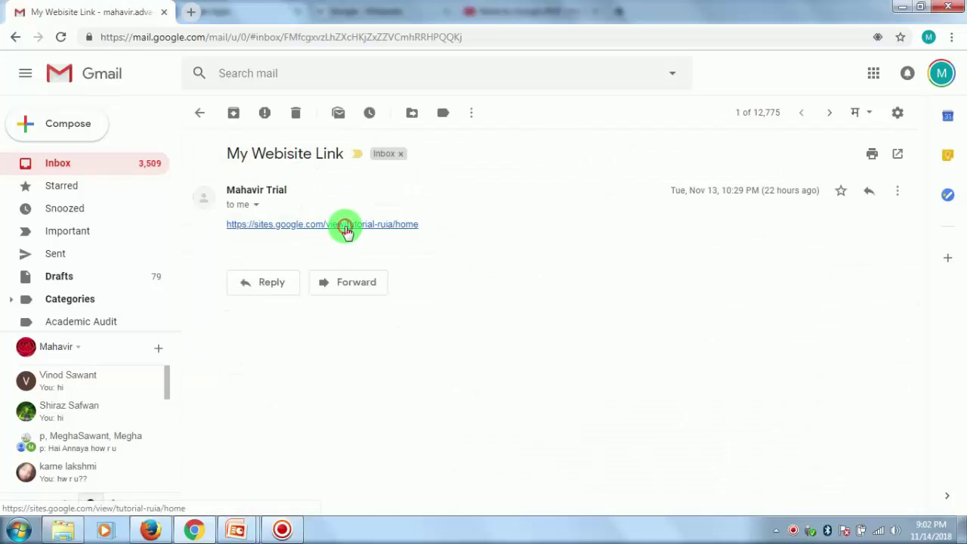
{"action": "left_click", "coordinate": [345, 226]}
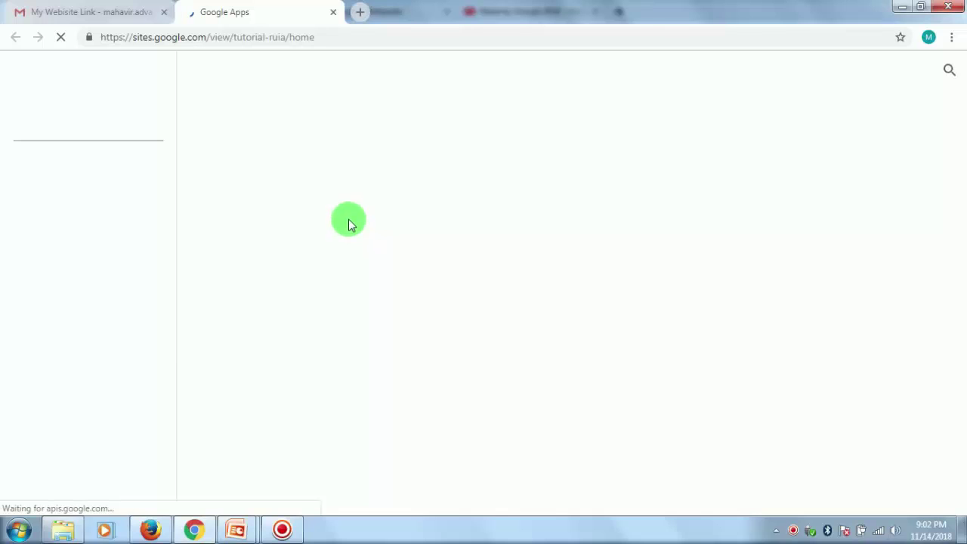
{"action": "scroll", "coordinate": [585, 387], "scroll_direction": "down", "scroll_amount": 2}
{"action": "scroll", "coordinate": [588, 385], "scroll_direction": "up", "scroll_amount": 2}
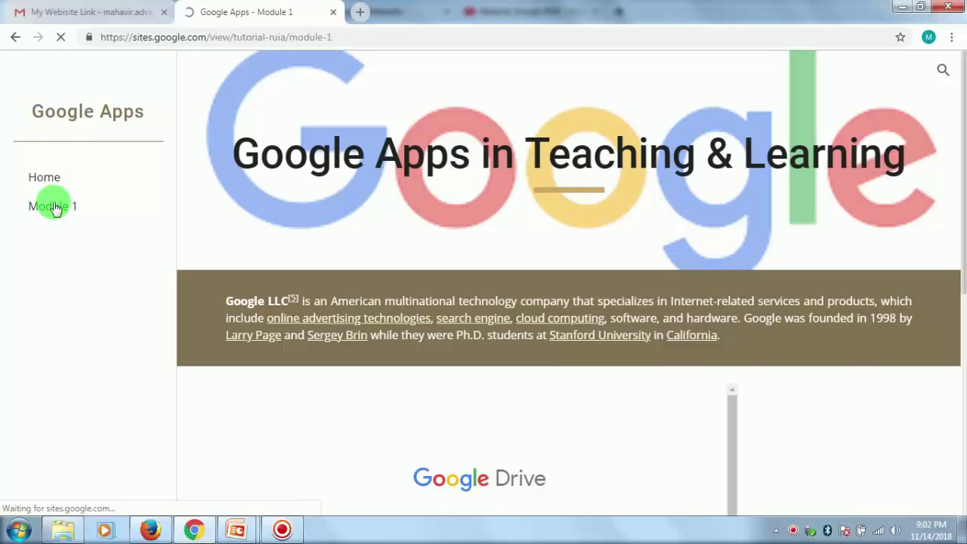
{"action": "scroll", "coordinate": [419, 306], "scroll_direction": "down", "scroll_amount": 2}
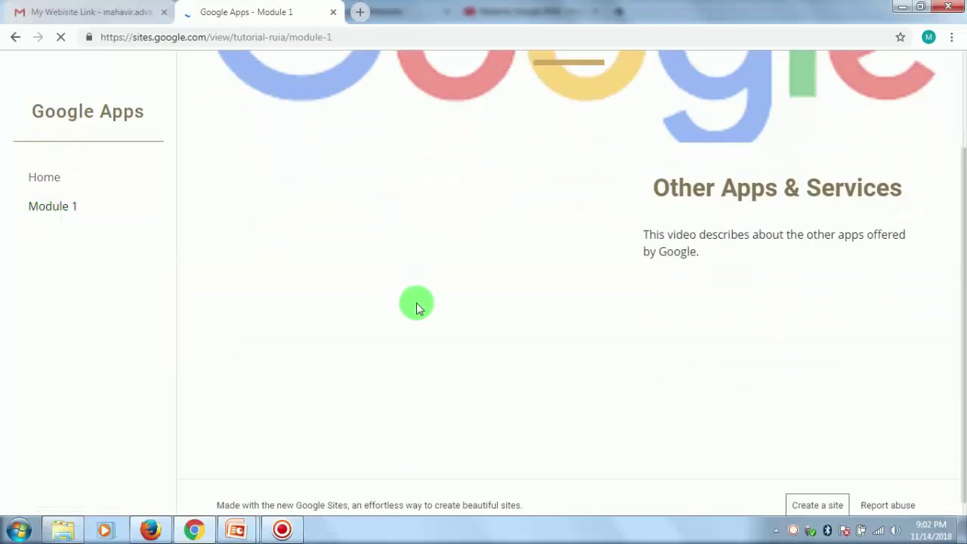
{"action": "scroll", "coordinate": [418, 306], "scroll_direction": "up", "scroll_amount": 2}
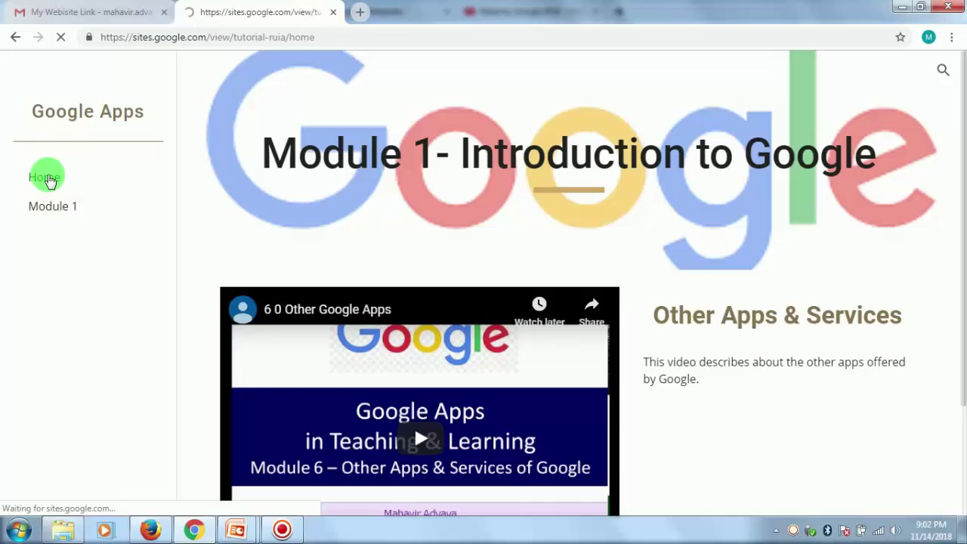
{"action": "scroll", "coordinate": [491, 340], "scroll_direction": "down", "scroll_amount": 5}
{"action": "scroll", "coordinate": [613, 459], "scroll_direction": "up", "scroll_amount": 5}
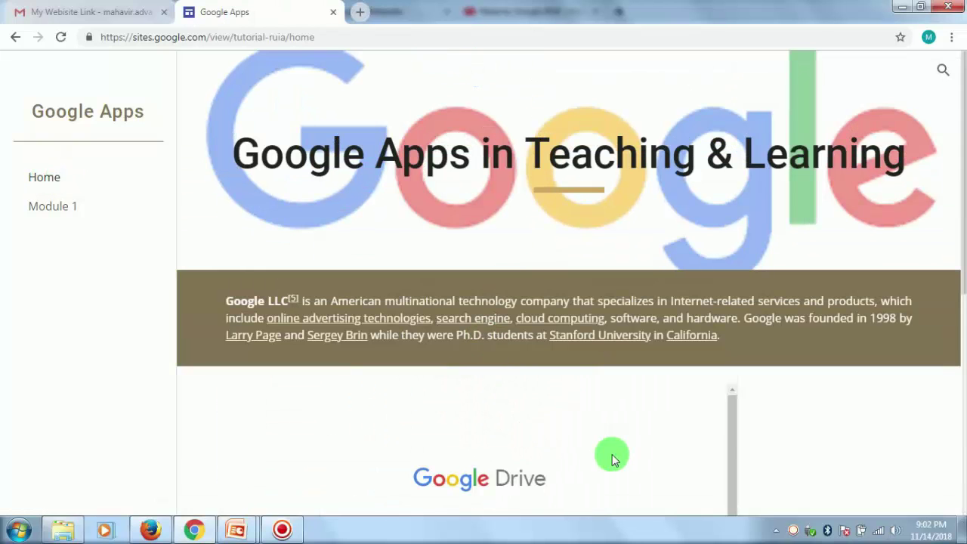
{"action": "scroll", "coordinate": [617, 445], "scroll_direction": "down", "scroll_amount": 5}
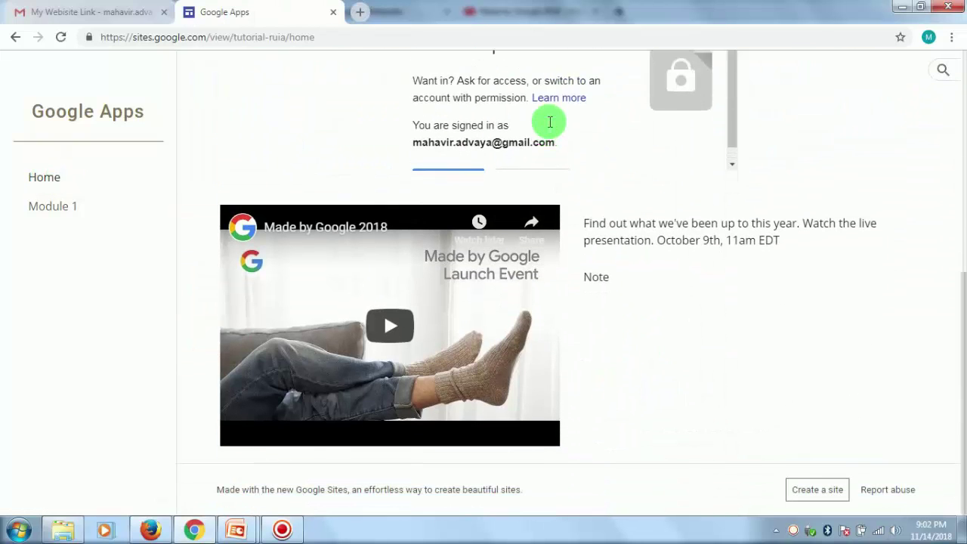
{"action": "scroll", "coordinate": [552, 122], "scroll_direction": "up", "scroll_amount": 7}
{"action": "scroll", "coordinate": [541, 343], "scroll_direction": "down", "scroll_amount": 3}
{"action": "scroll", "coordinate": [541, 344], "scroll_direction": "down", "scroll_amount": 4}
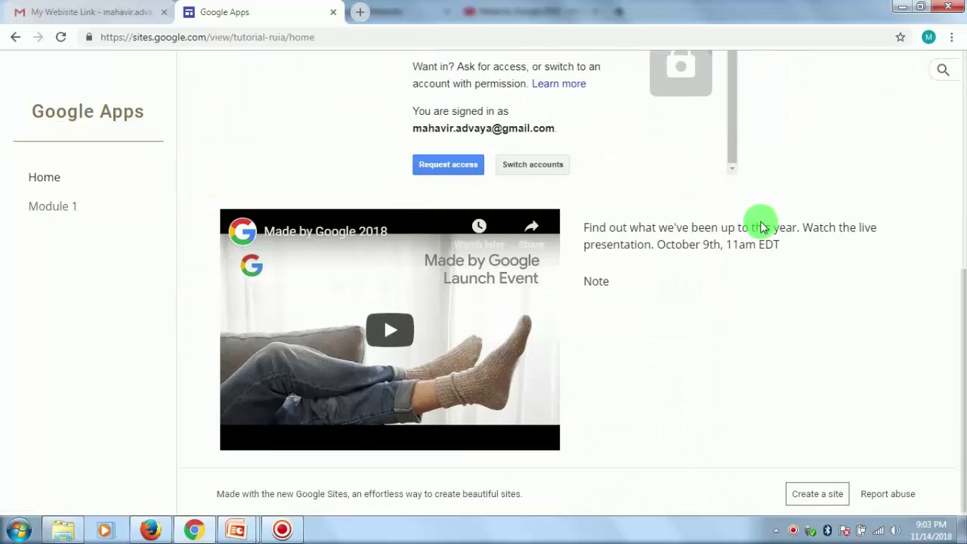
{"action": "scroll", "coordinate": [740, 250], "scroll_direction": "up", "scroll_amount": 4}
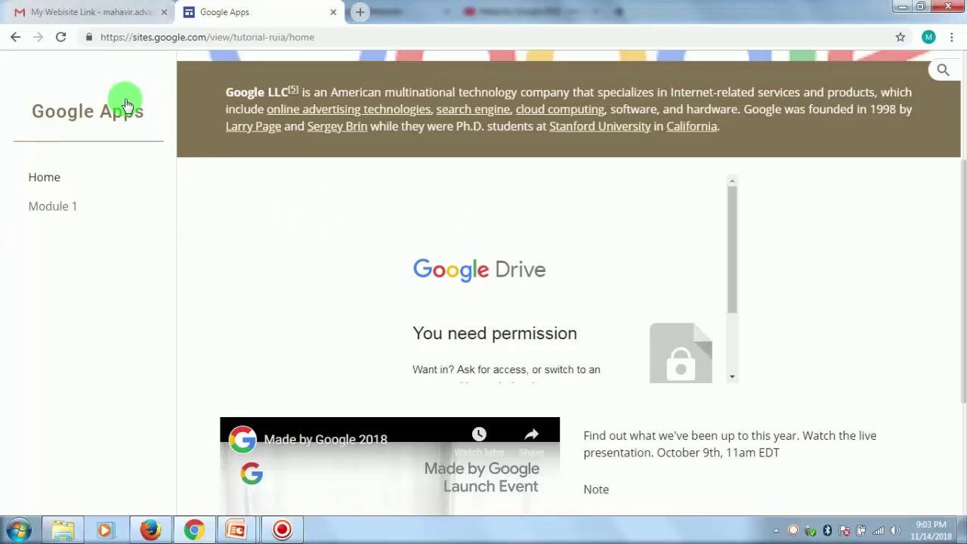
{"action": "left_click", "coordinate": [193, 530]}
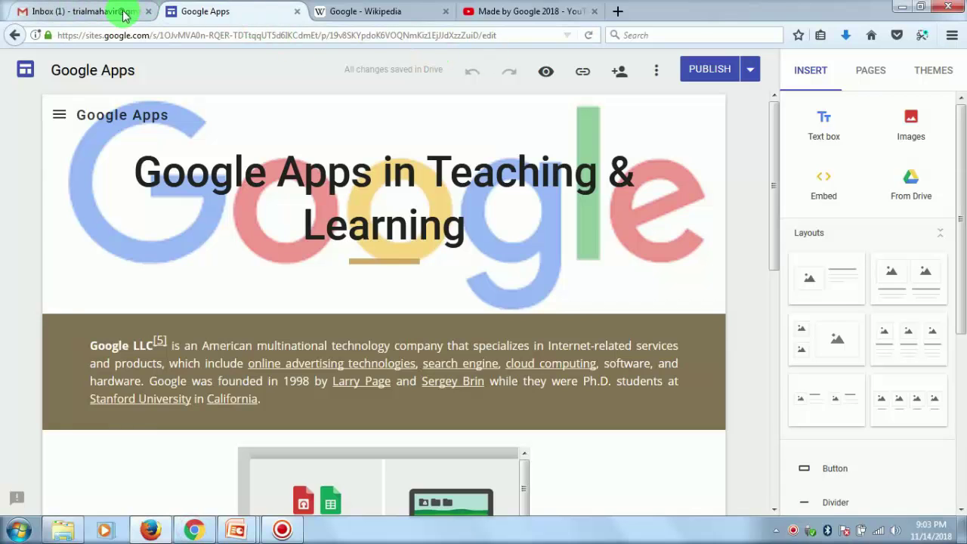
- Launch Sites from the Google apps grid, edit the IoT Notes site, and show its page menu
{"action": "key", "text": "alt+Tab"}
{"action": "left_click", "coordinate": [870, 78]}
{"action": "scroll", "coordinate": [854, 416], "scroll_direction": "down", "scroll_amount": 4}
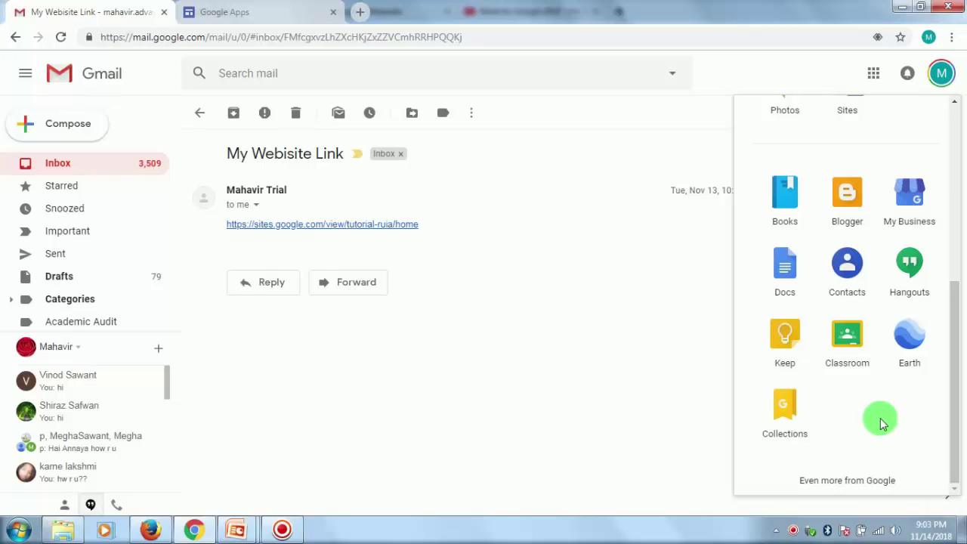
{"action": "scroll", "coordinate": [882, 424], "scroll_direction": "up", "scroll_amount": 3}
{"action": "left_click", "coordinate": [845, 219]}
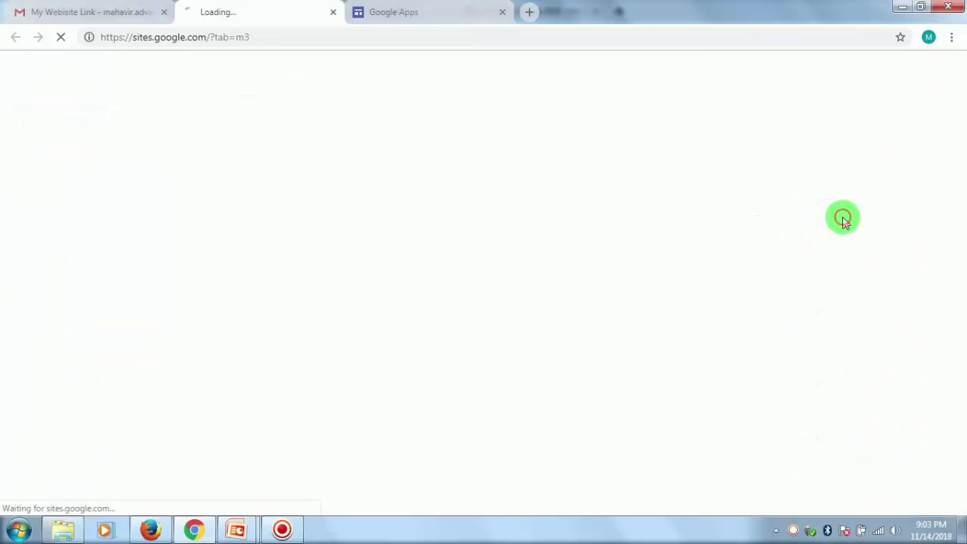
{"action": "left_click", "coordinate": [190, 257]}
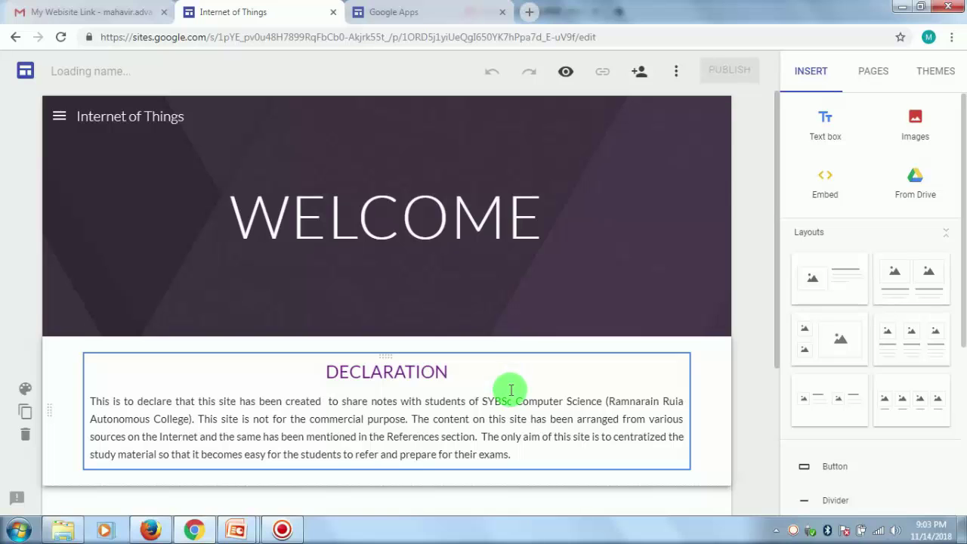
{"action": "scroll", "coordinate": [510, 390], "scroll_direction": "down", "scroll_amount": 3}
{"action": "scroll", "coordinate": [503, 400], "scroll_direction": "up", "scroll_amount": 3}
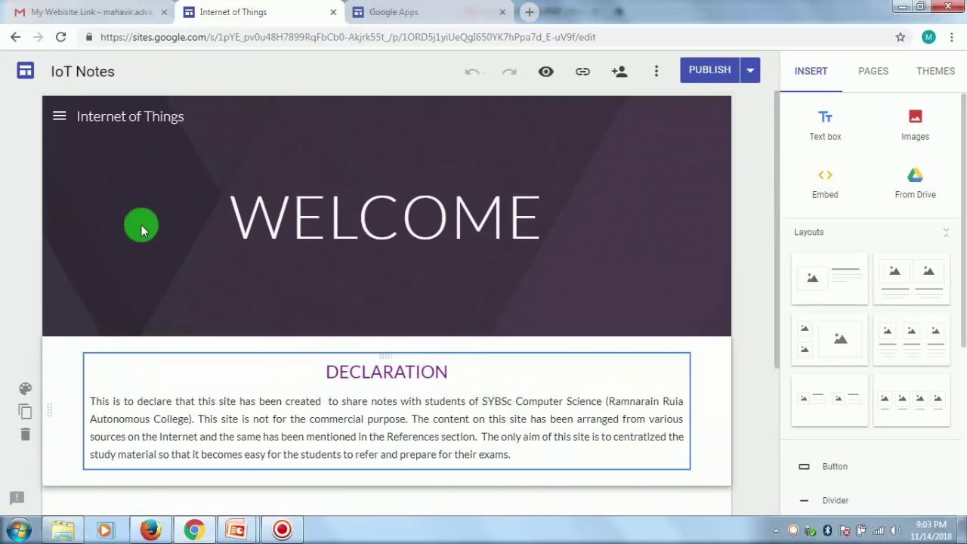
{"action": "left_click", "coordinate": [59, 115]}
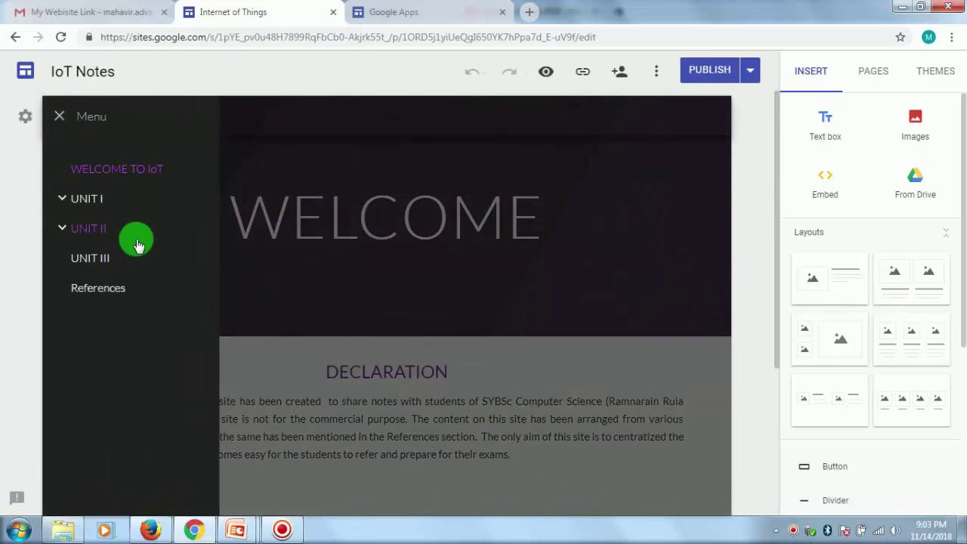